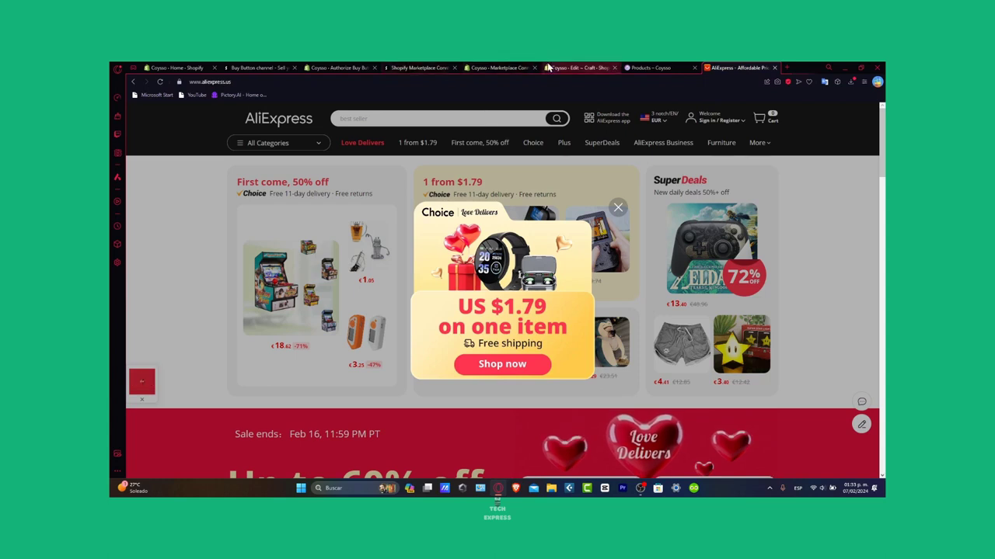
Browse the live Coysso store's Products page, then its home page with the 'rest with style' banner
left_click(649, 68)
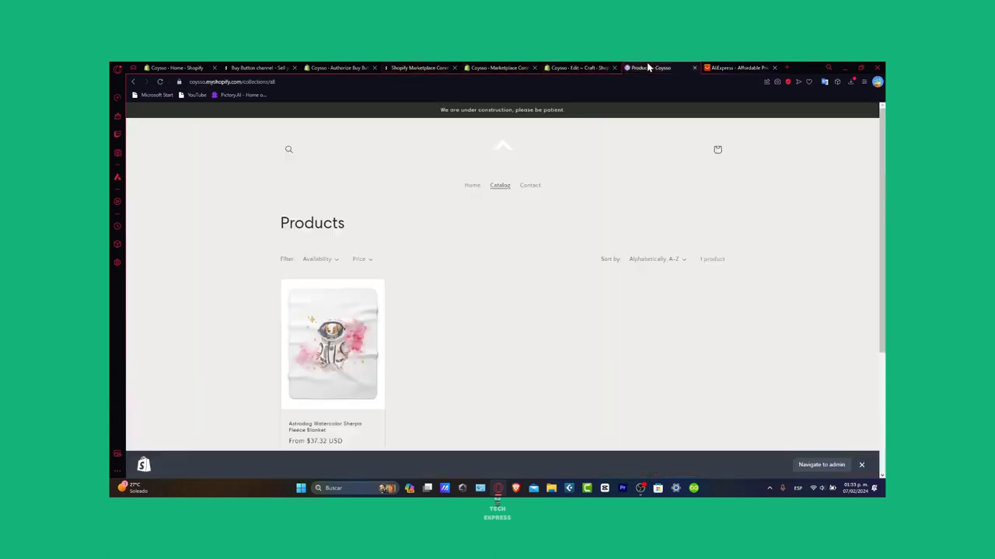
left_click(477, 187)
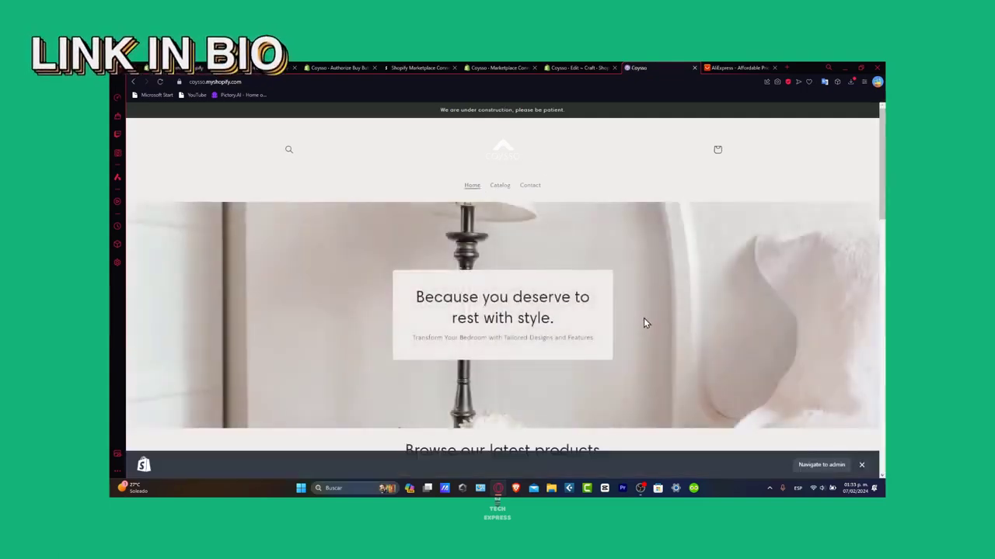
mouse_move(881, 160)
left_mouse_down()
mouse_move(879, 225)
mouse_move(876, 142)
left_mouse_up()
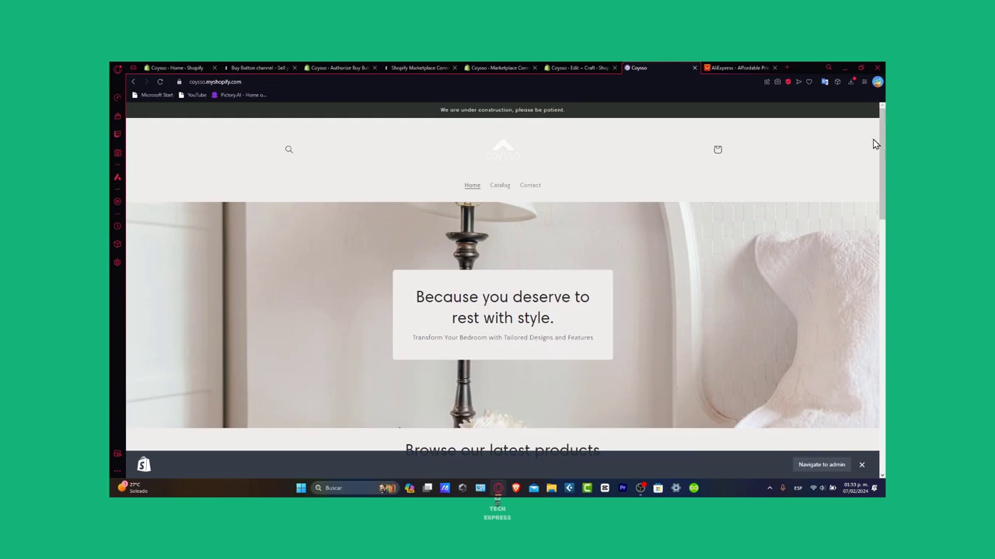
From the admin home's Apps popover, show all recommended apps such as Zendrop and Spocket
left_click(614, 68)
left_click(509, 67)
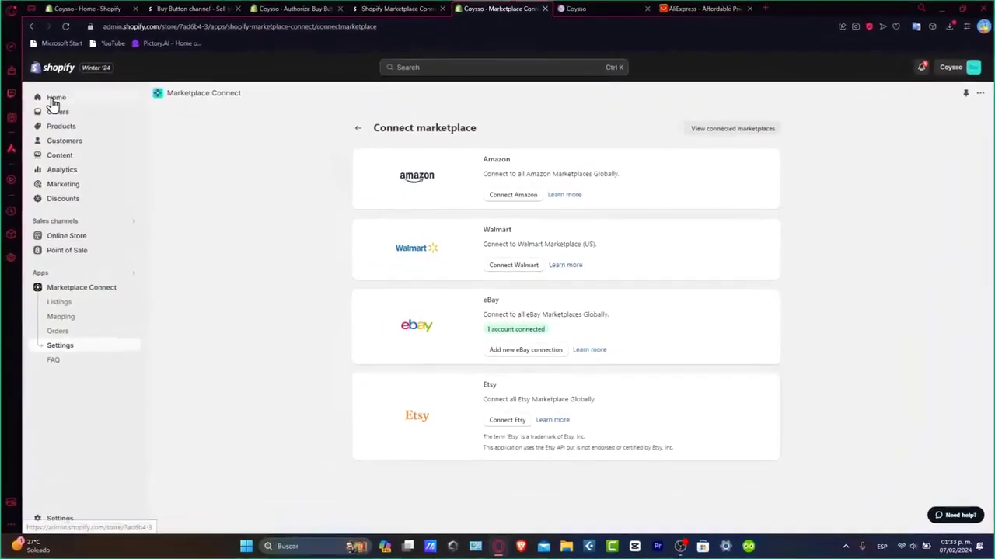
left_click(153, 138)
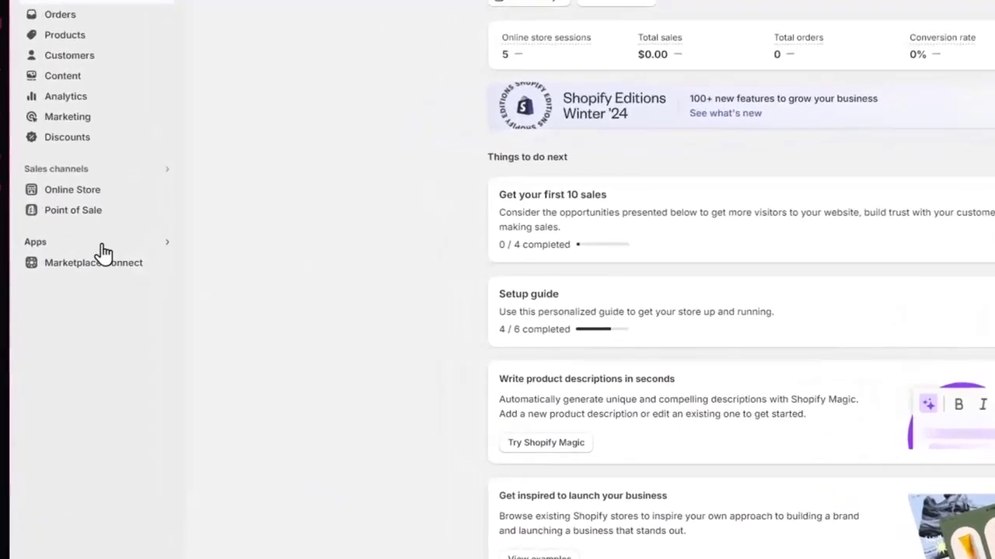
left_click(92, 269)
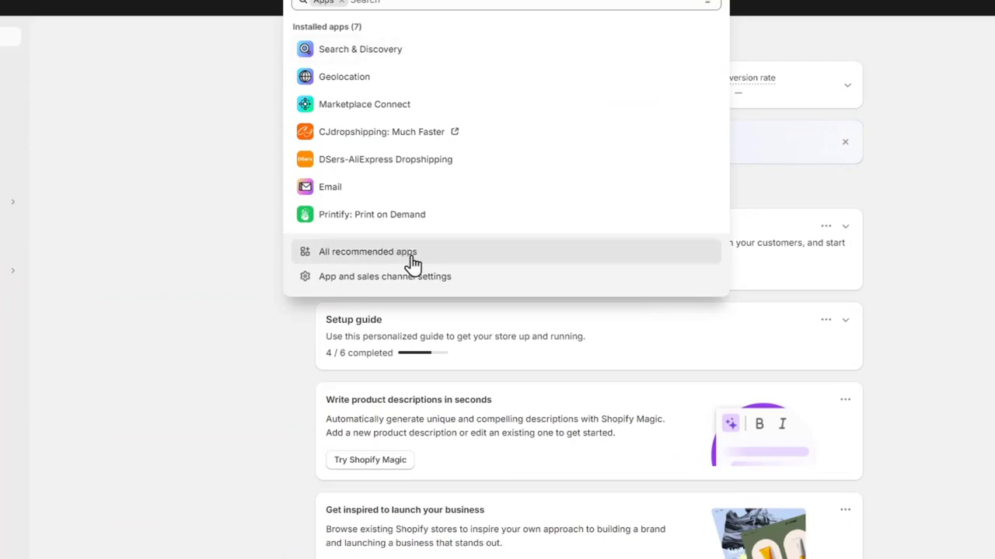
left_click(411, 260)
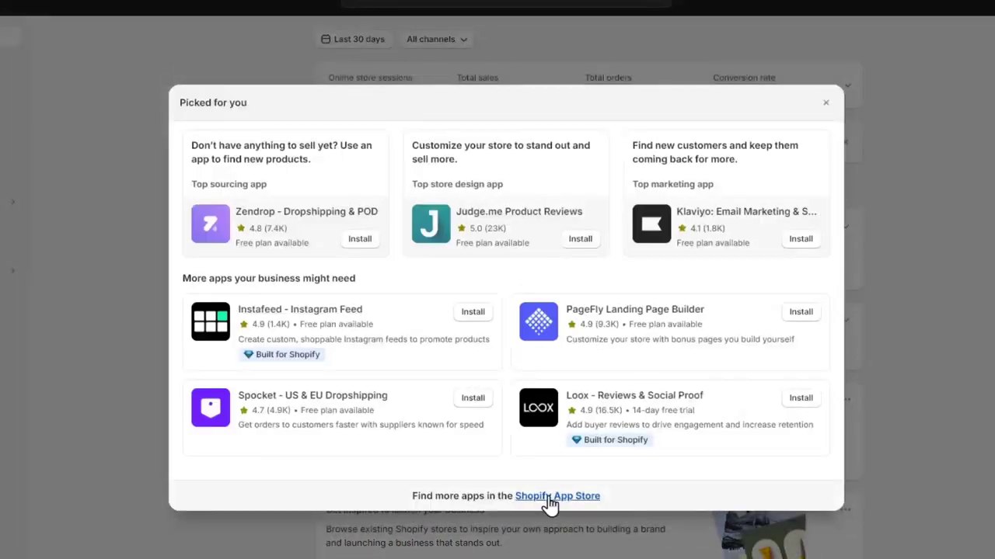
Open the Shopify App Store and search it for 'oberlo'
left_click(547, 498)
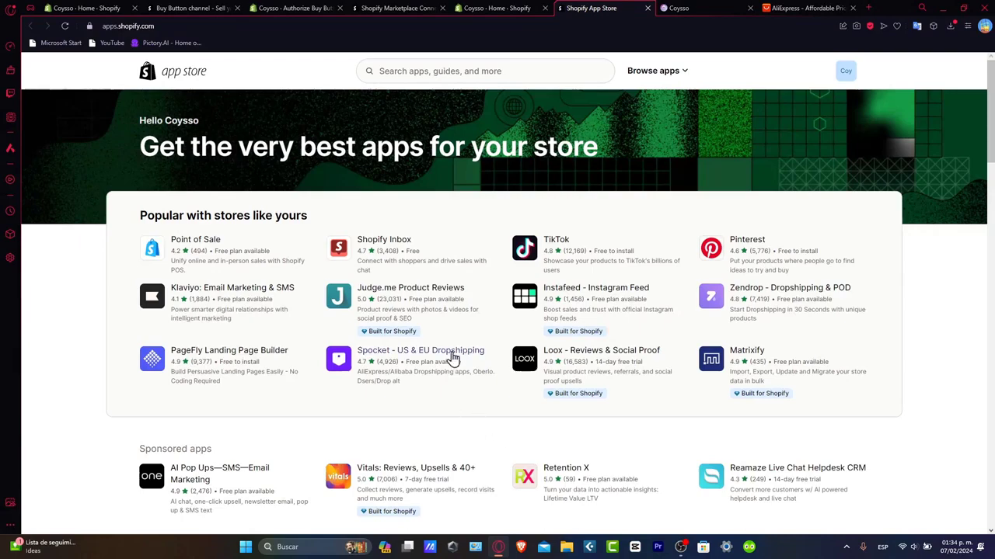
left_click(467, 74)
type("oberlo")
key("Return")
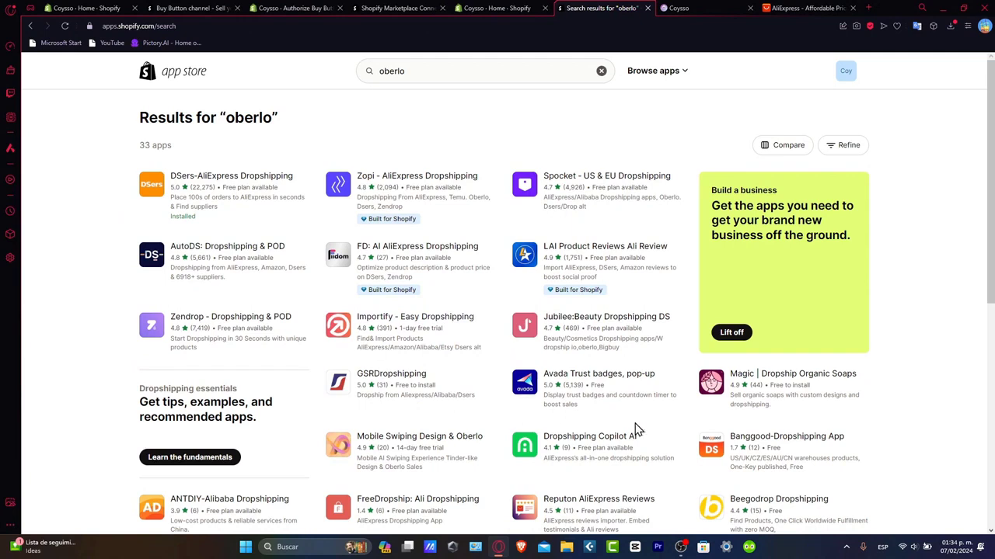
Replace the search with an AliExpress query to find AliExpress dropshipping apps
left_click(449, 76)
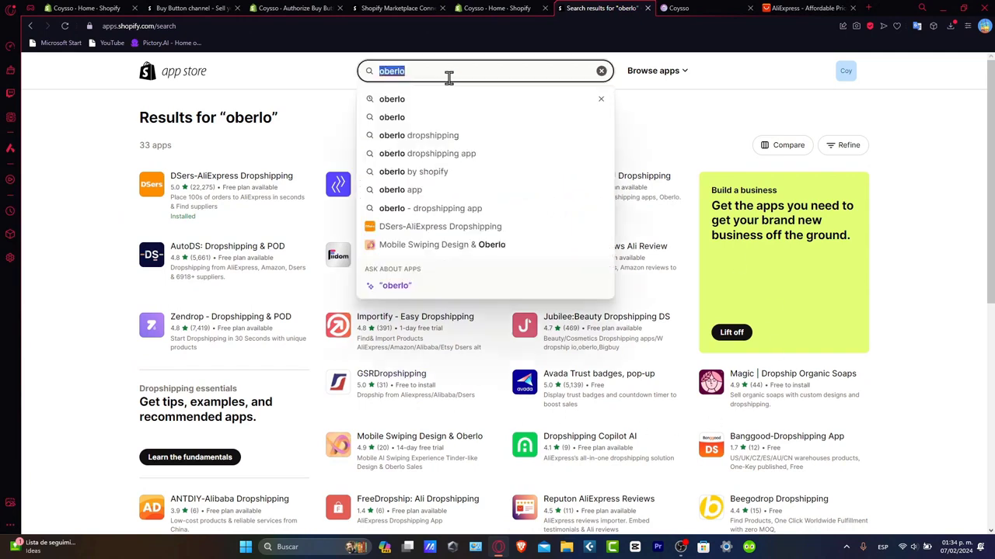
type("alliepxe")
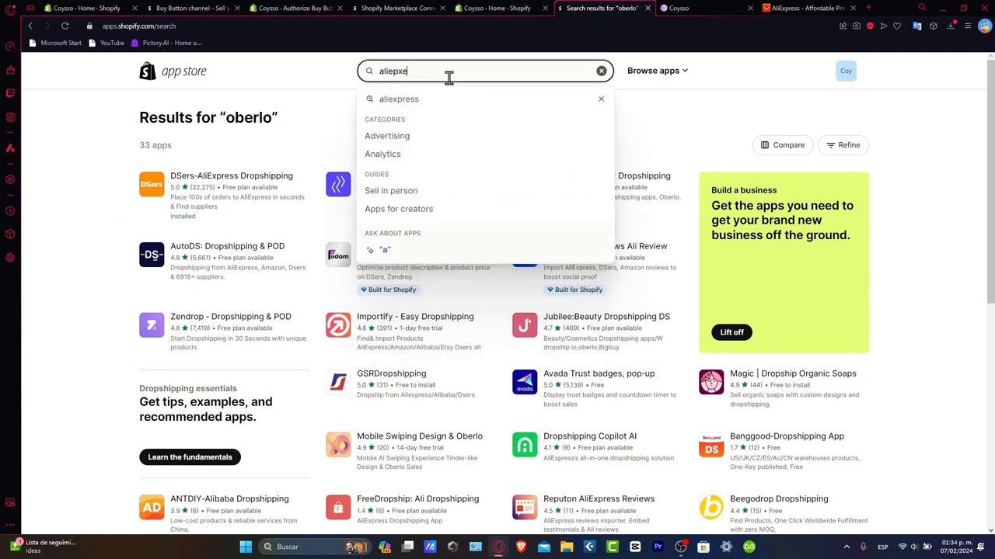
key("BackSpace")
type("xpress")
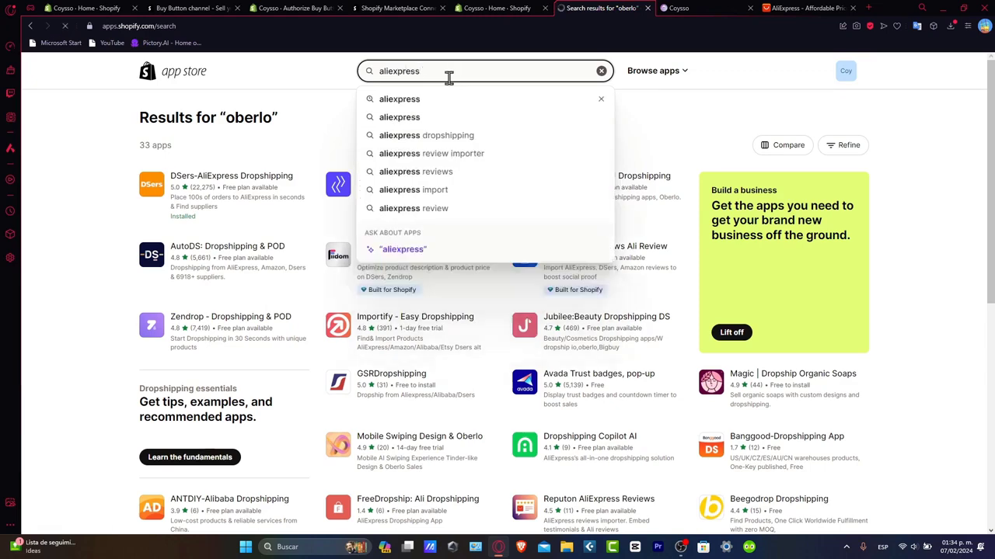
key("Return")
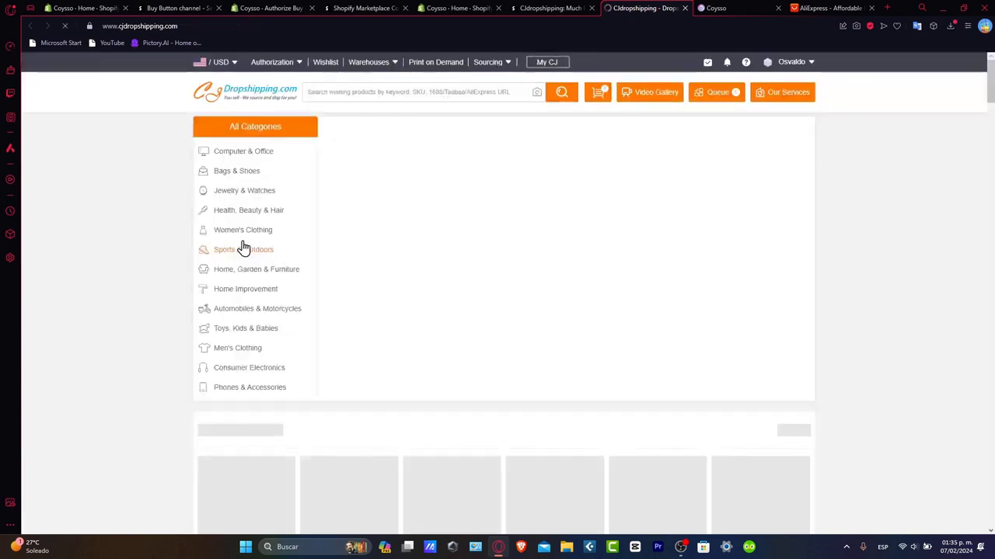
Let the CJdropshipping homepage load and look over its product category list
mouse_move(243, 247)
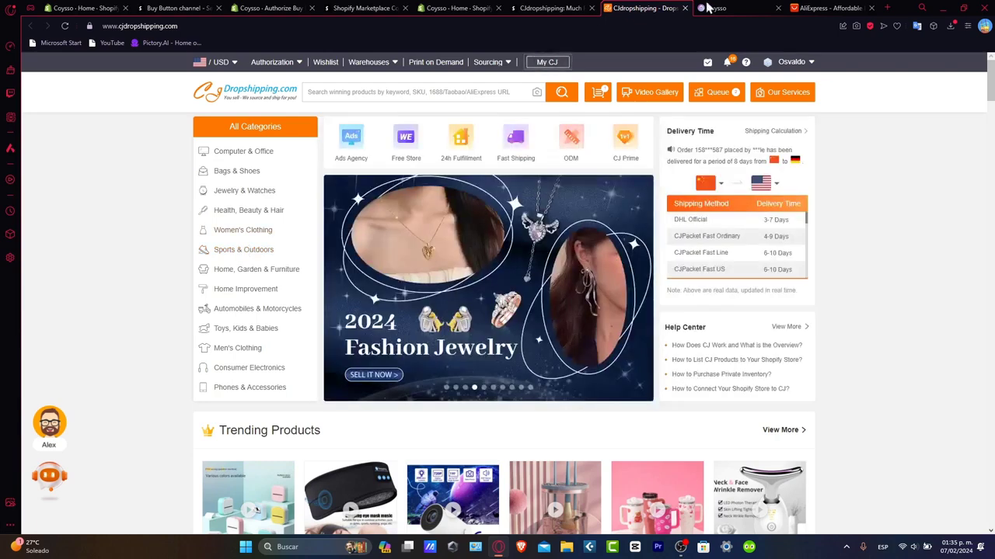
Close AliExpress's US $1.79 promo popup and scroll through the home page deals
left_click(835, 8)
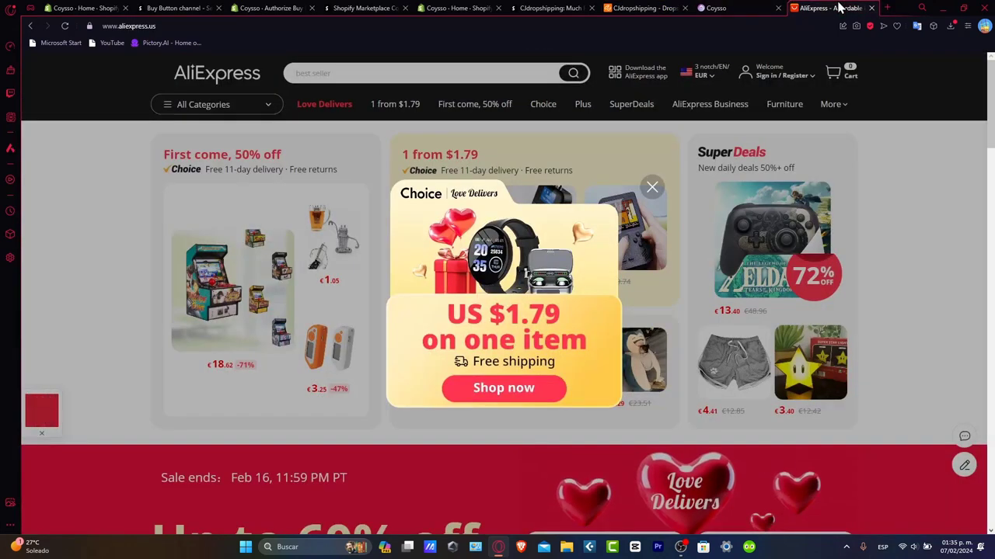
left_click(653, 187)
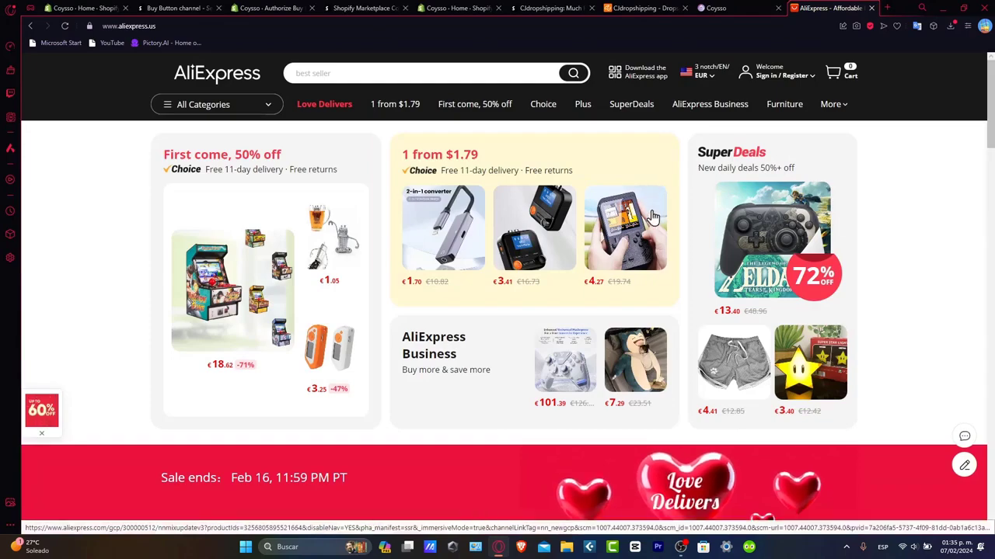
scroll(655, 196, "down", 4)
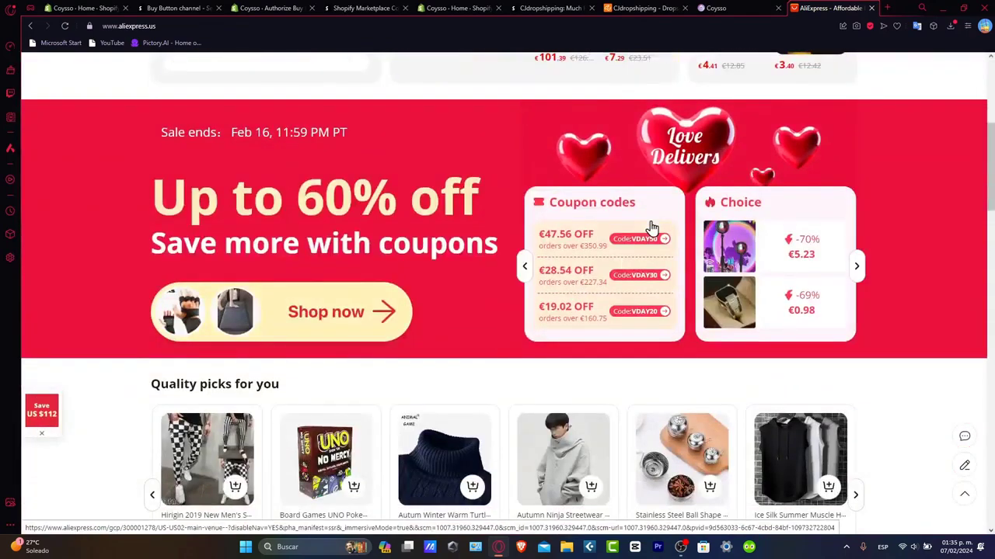
scroll(652, 227, "down", 8)
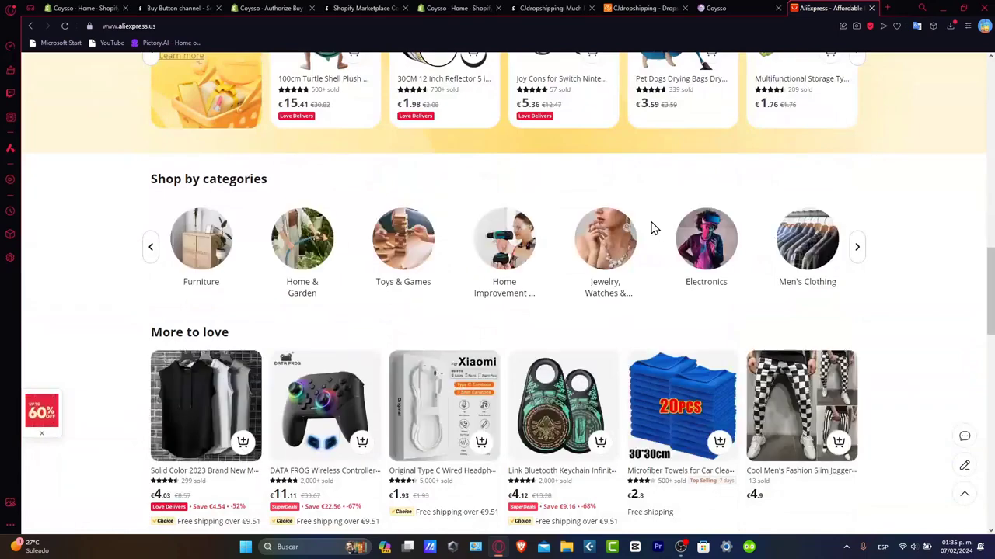
scroll(653, 227, "up", 15)
Scroll through the live Coysso store page for comparison
left_click(714, 7)
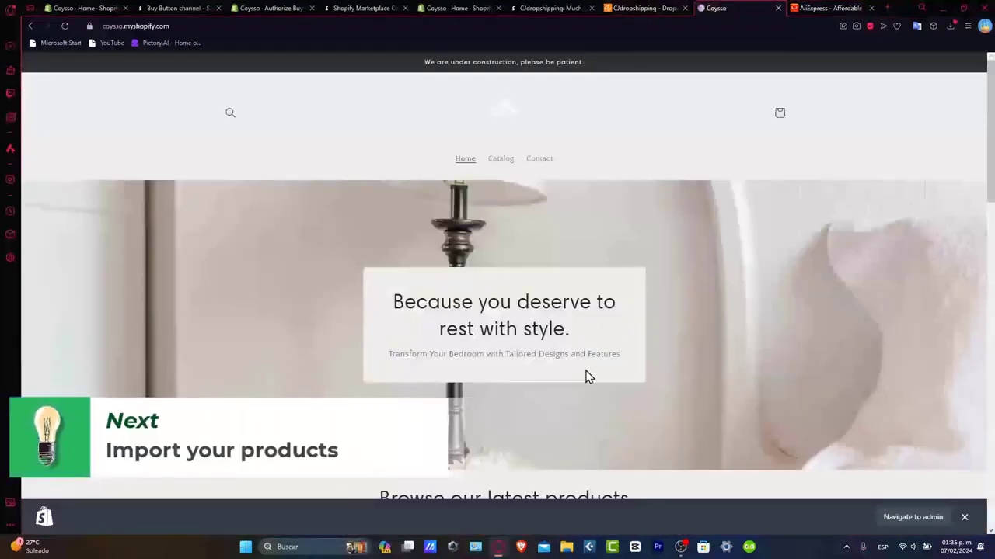
scroll(587, 377, "down", 2)
scroll(585, 369, "down", 8)
scroll(515, 303, "up", 4)
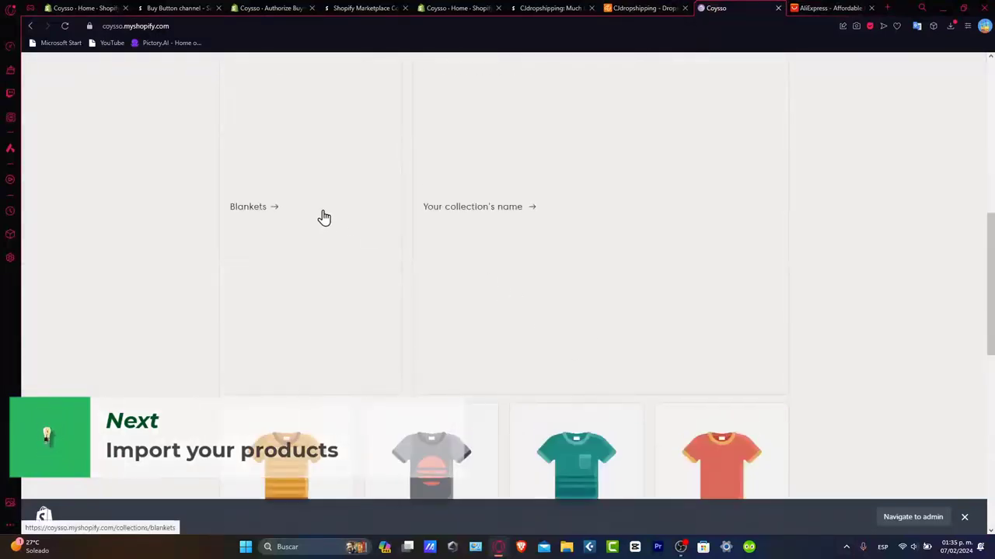
scroll(713, 269, "up", 6)
Search AliExpress for 'blankets' and scroll the results to the Double Layer Plush throw
left_click(828, 8)
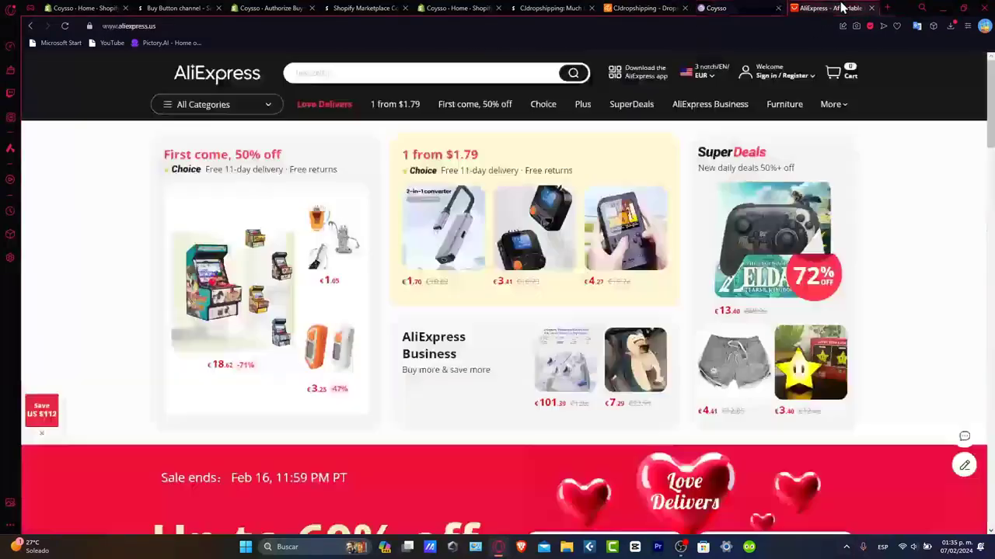
left_click(503, 71)
type("blankets")
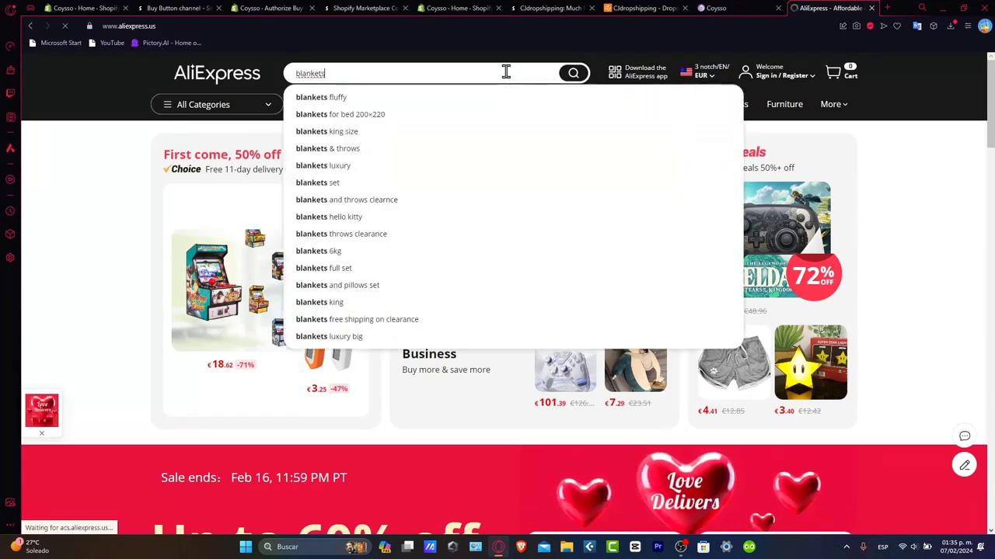
key("Return")
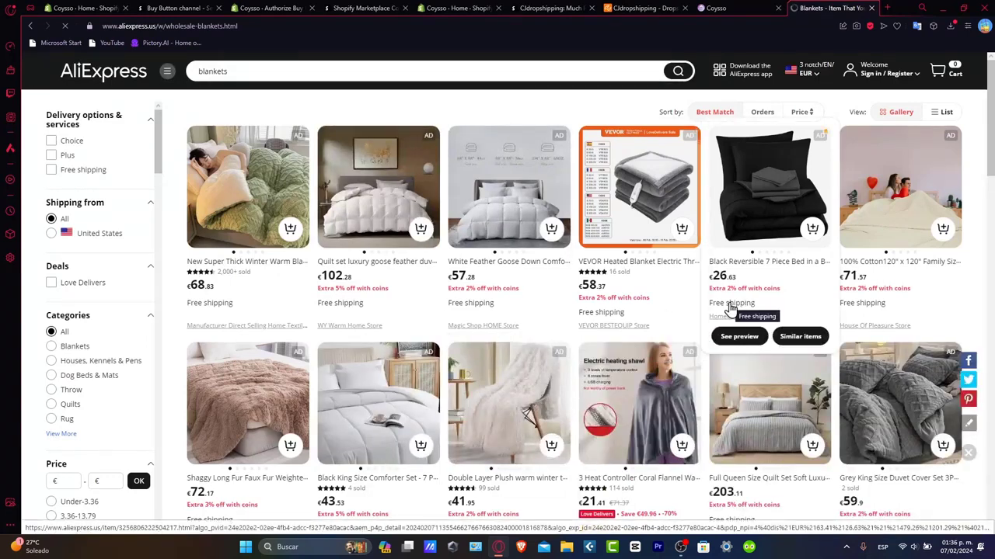
scroll(730, 309, "down", 2)
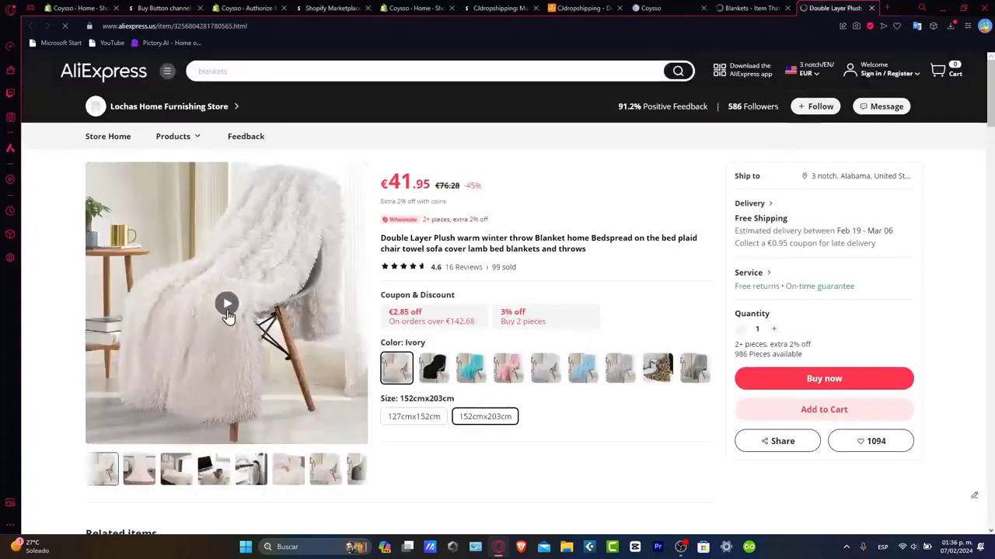
Search CJdropshipping with the pasted AliExpress blanket link, then view the blanket's second photo
left_click(581, 8)
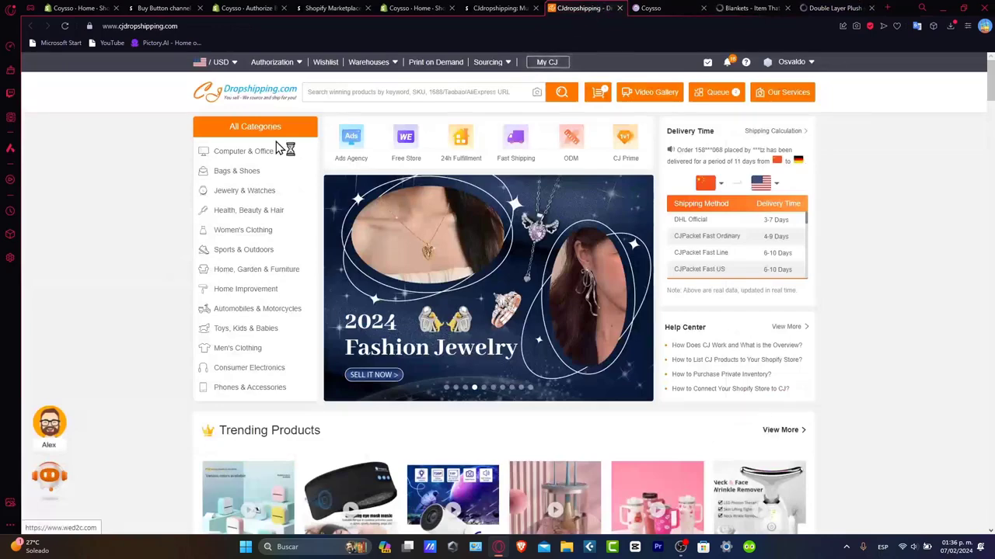
left_click(836, 8)
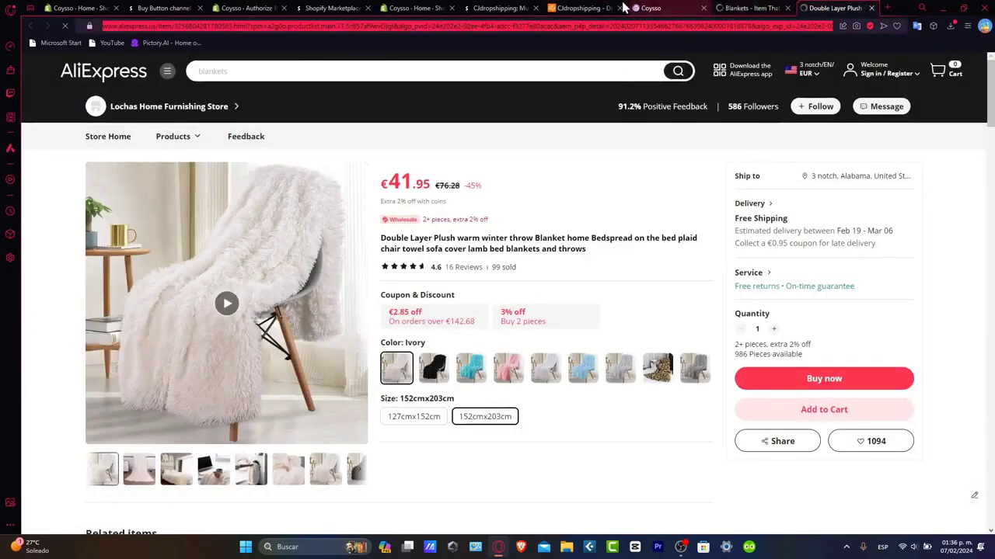
left_click(581, 8)
left_click(471, 93)
key("ctrl+v")
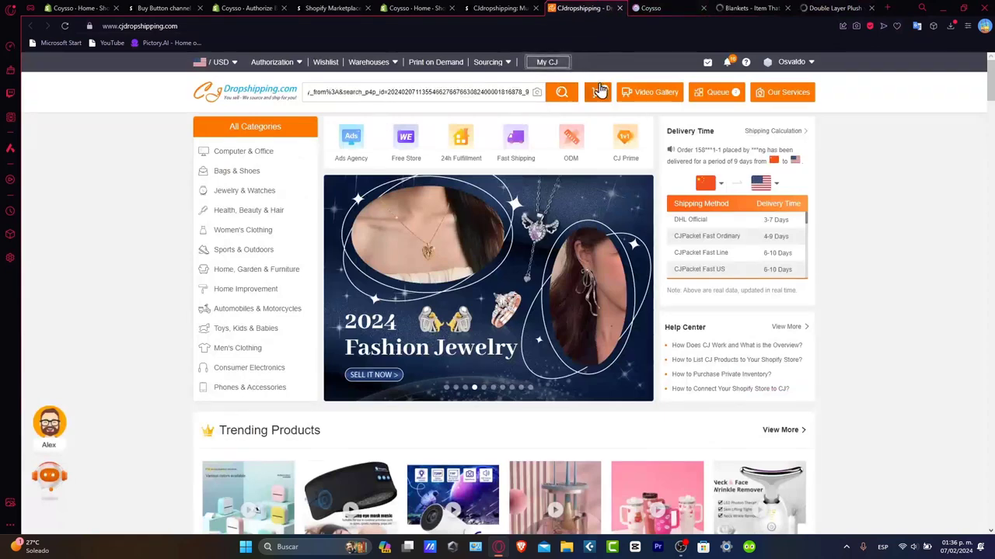
left_click(561, 94)
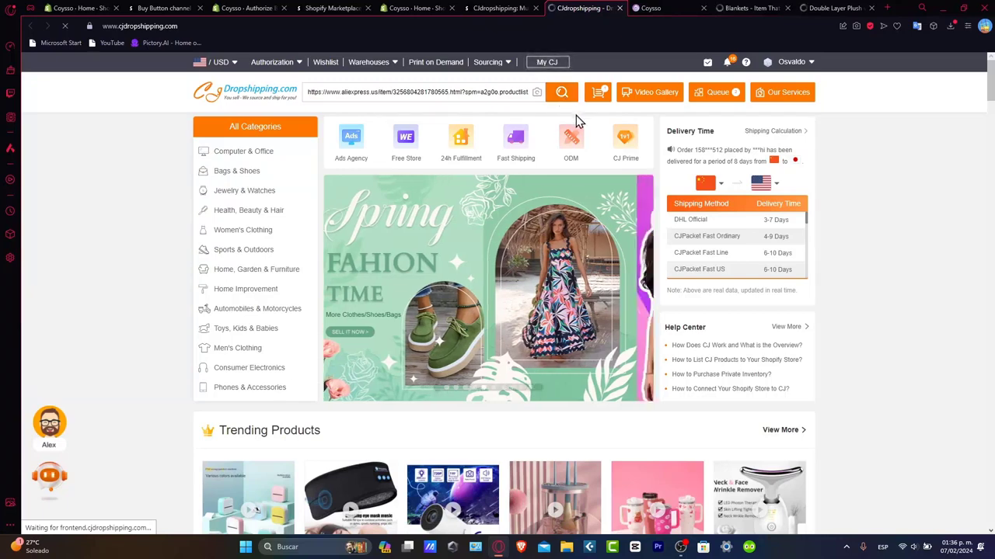
left_click(825, 9)
left_click(140, 470)
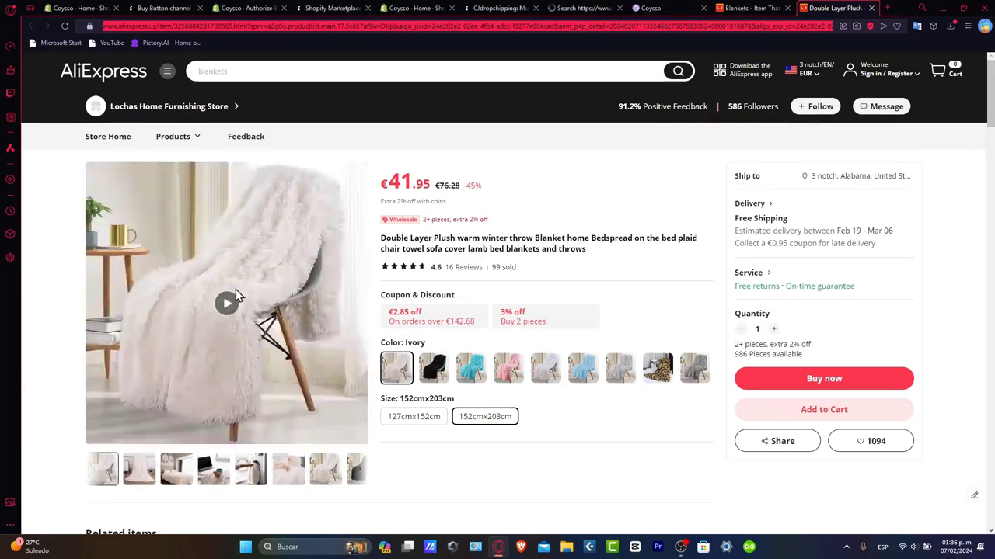
Save the Double Layer Plush blanket's second gallery photo to disk
right_click(282, 324)
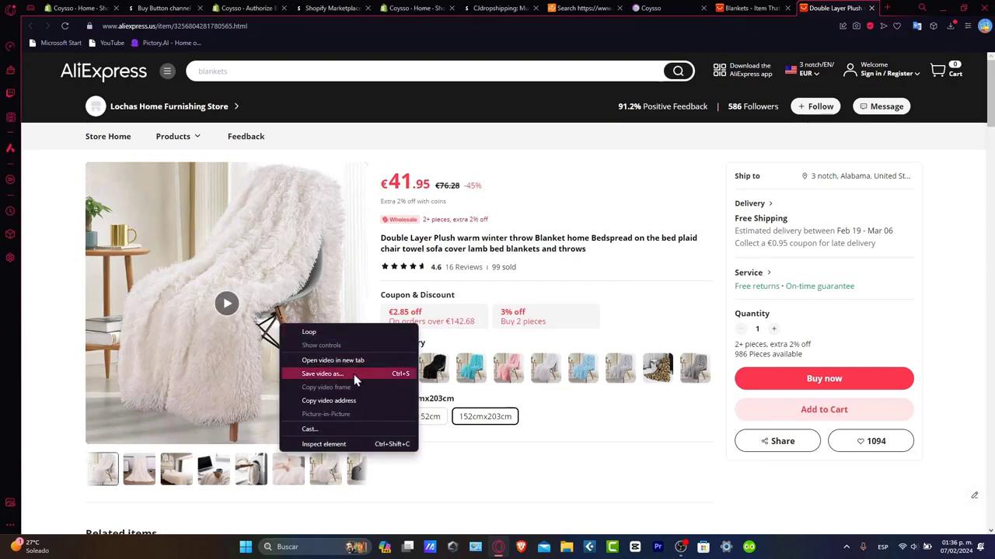
left_click(147, 474)
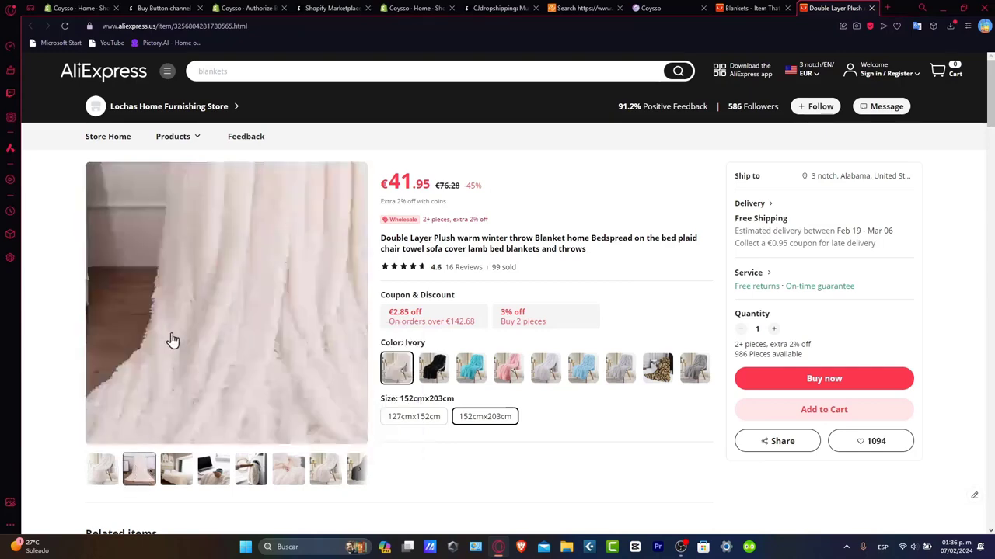
right_click(180, 311)
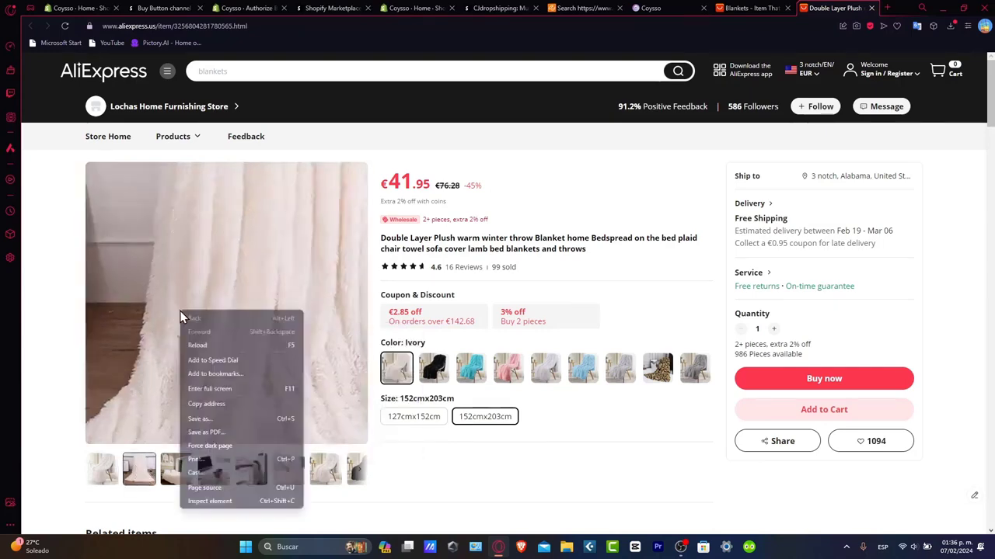
left_click(225, 422)
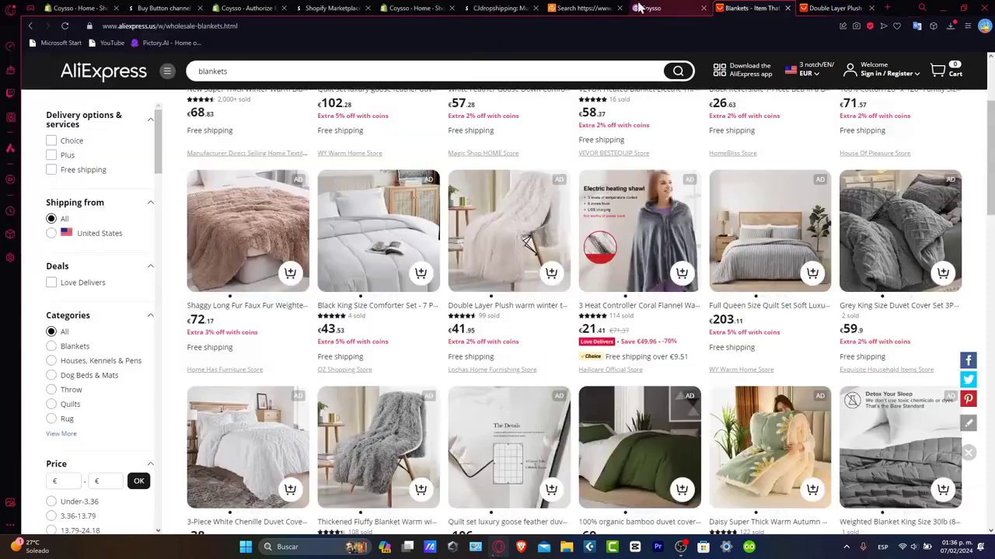
Search CJdropshipping with the saved blanket photo and scroll the resulting blanket listings
left_click(600, 8)
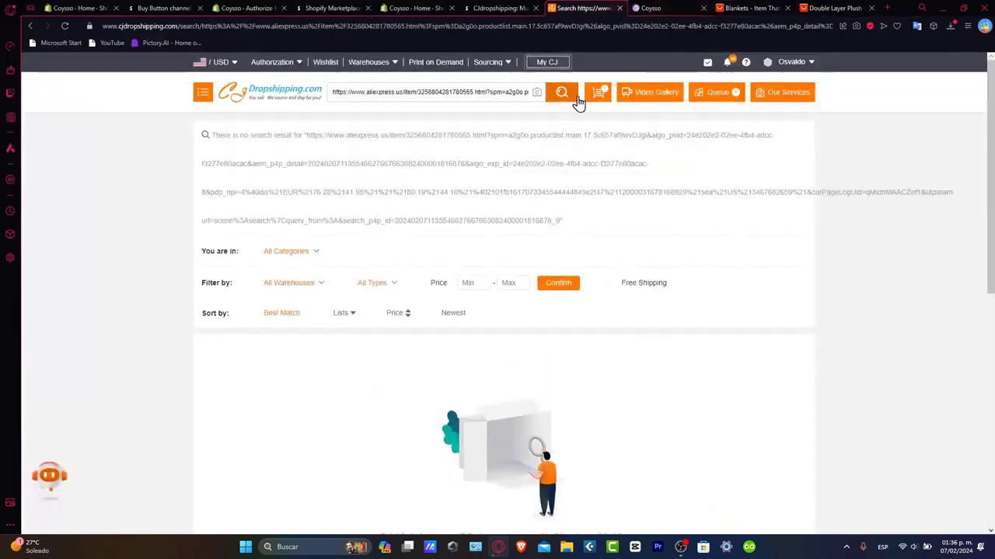
left_click(551, 96)
left_click(538, 92)
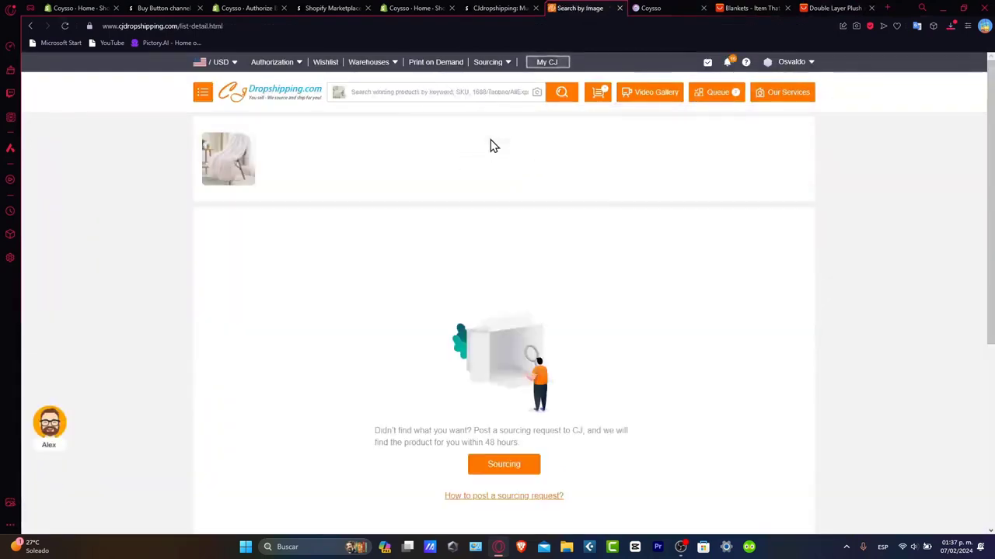
scroll(536, 334, "down", 5)
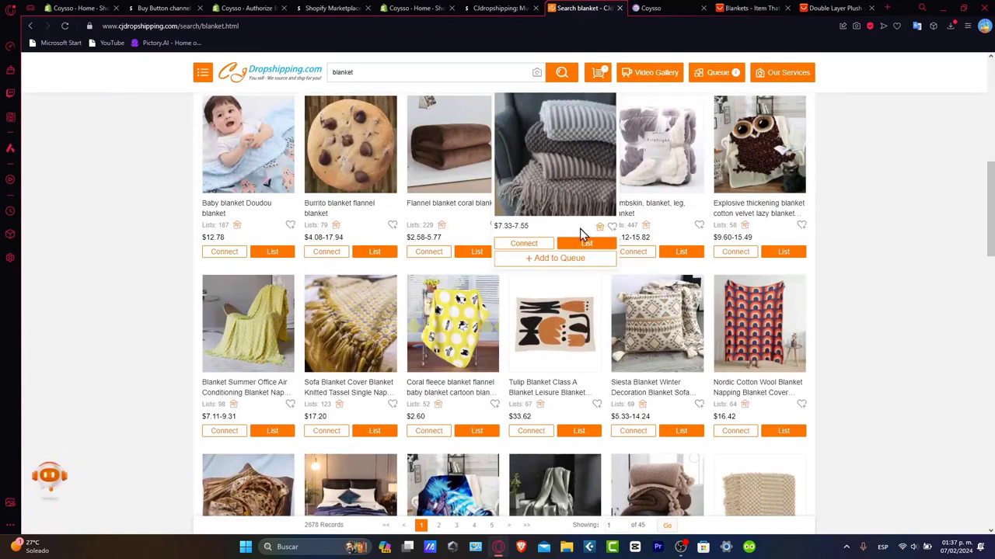
Queue the grey fringed throw and the Nordic fringed knit ball blanket for listing
left_click(569, 263)
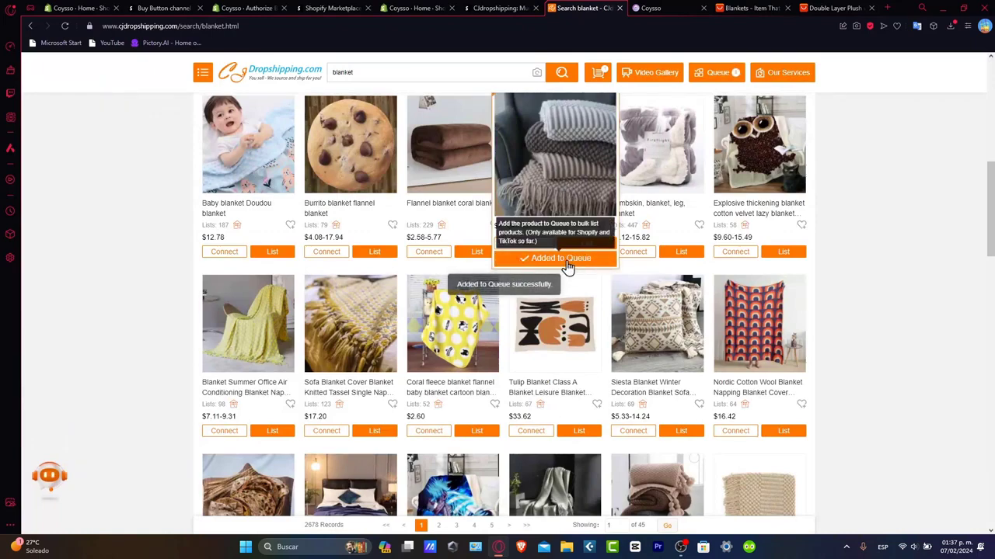
scroll(591, 270, "down", 2)
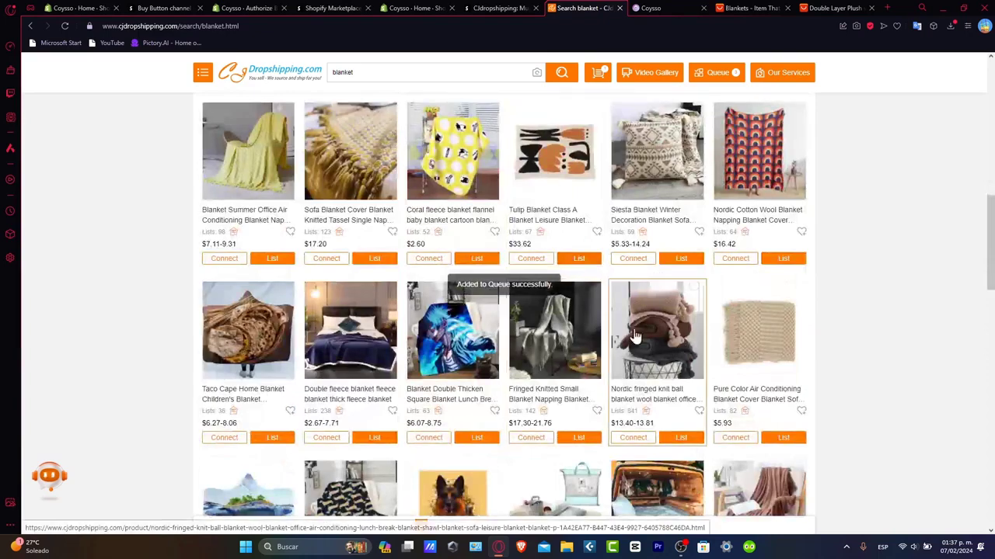
left_click(659, 444)
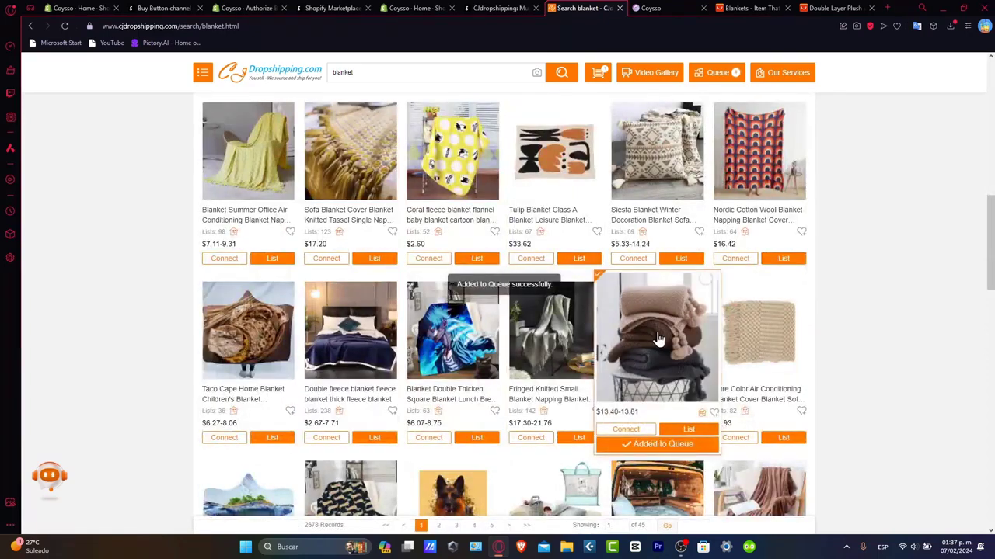
scroll(658, 340, "down", 2)
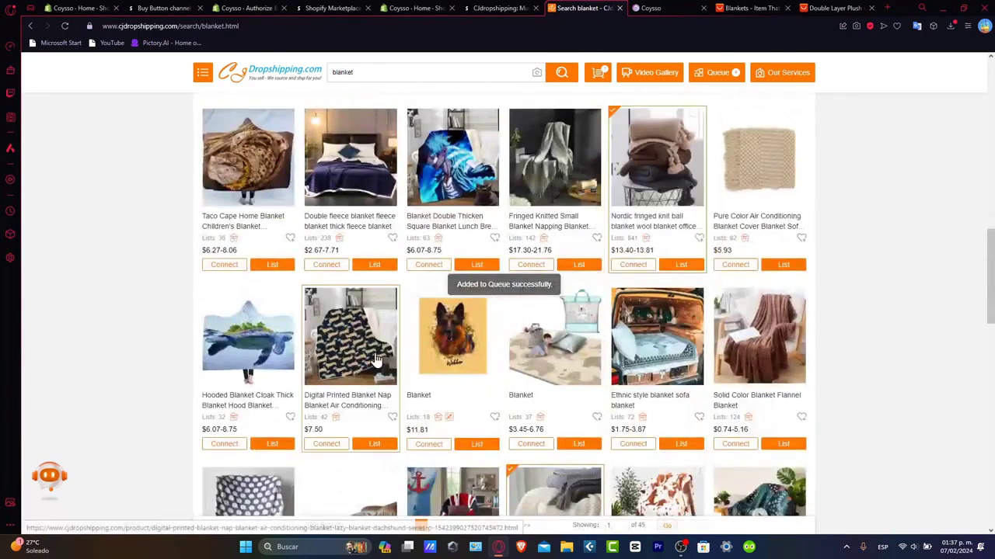
scroll(369, 363, "down", 2)
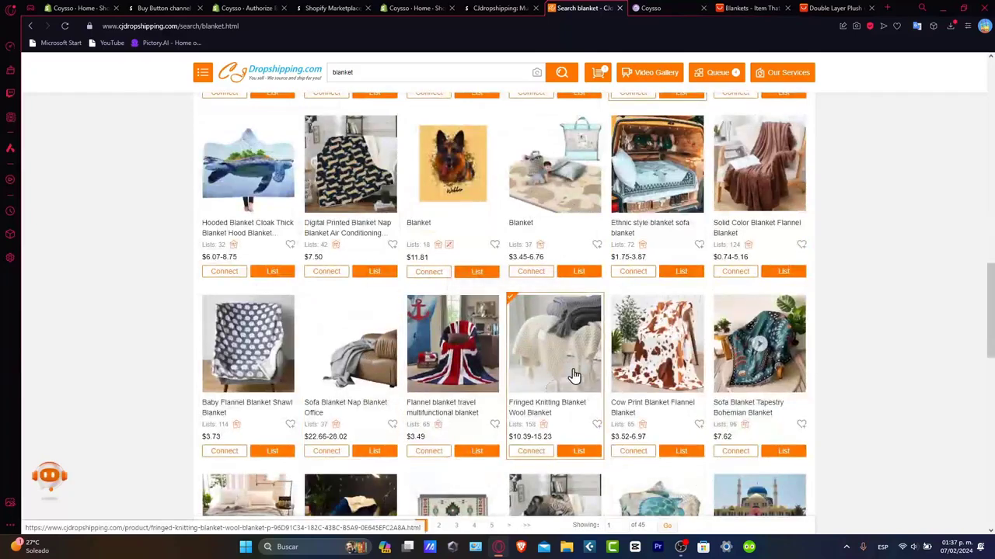
scroll(585, 404, "down", 4)
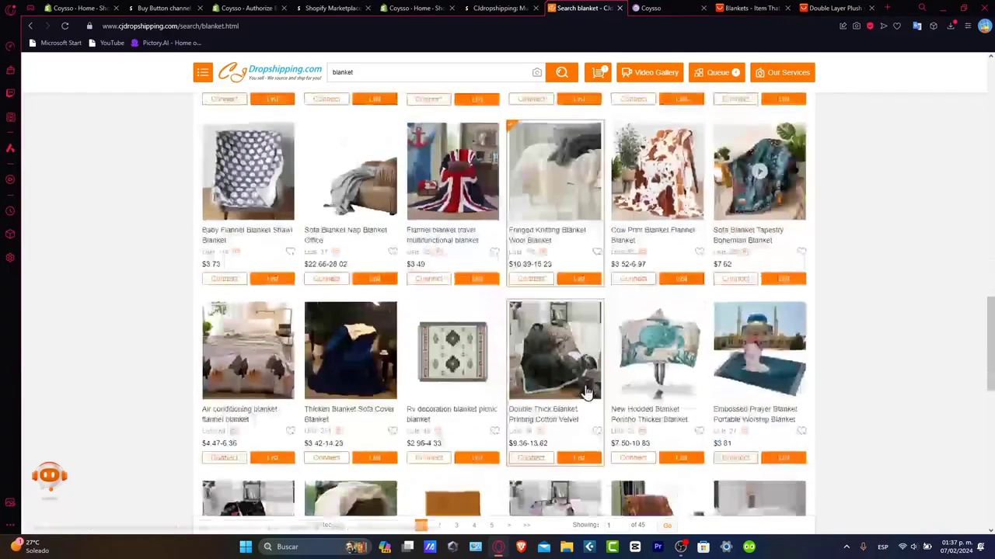
scroll(585, 392, "down", 3)
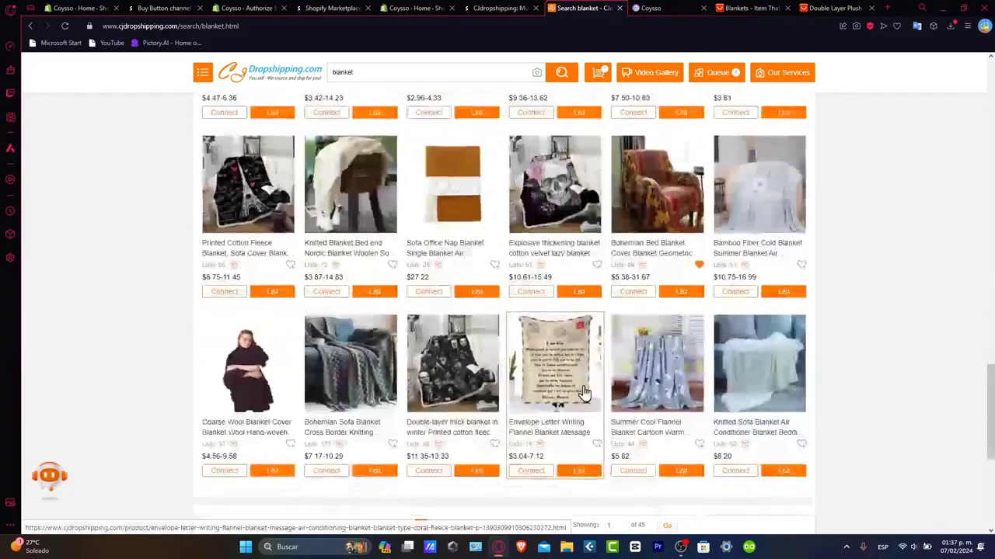
scroll(785, 440, "down", 5)
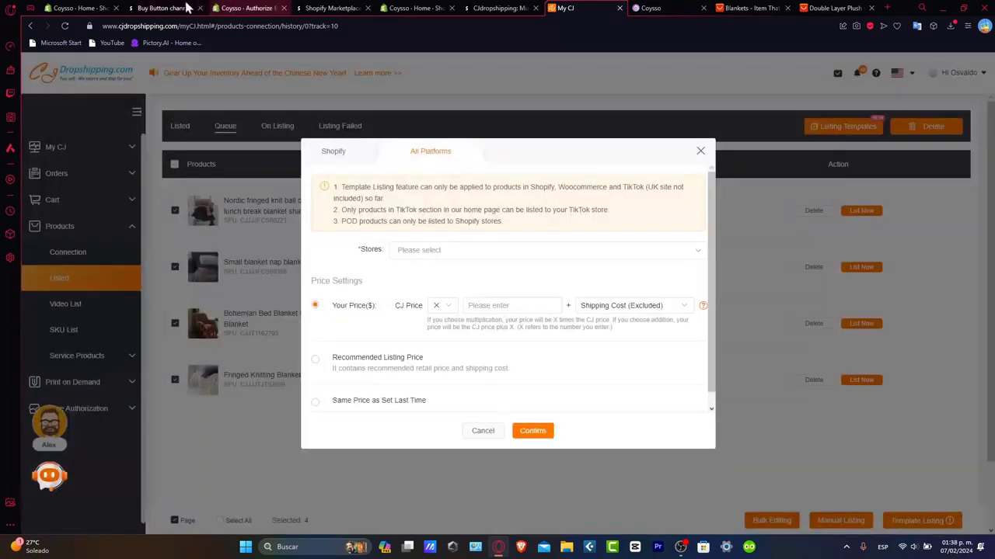
List the queued blankets to the connected Shopify store at the Recommended Listing Price
left_click(186, 8)
left_click(237, 8)
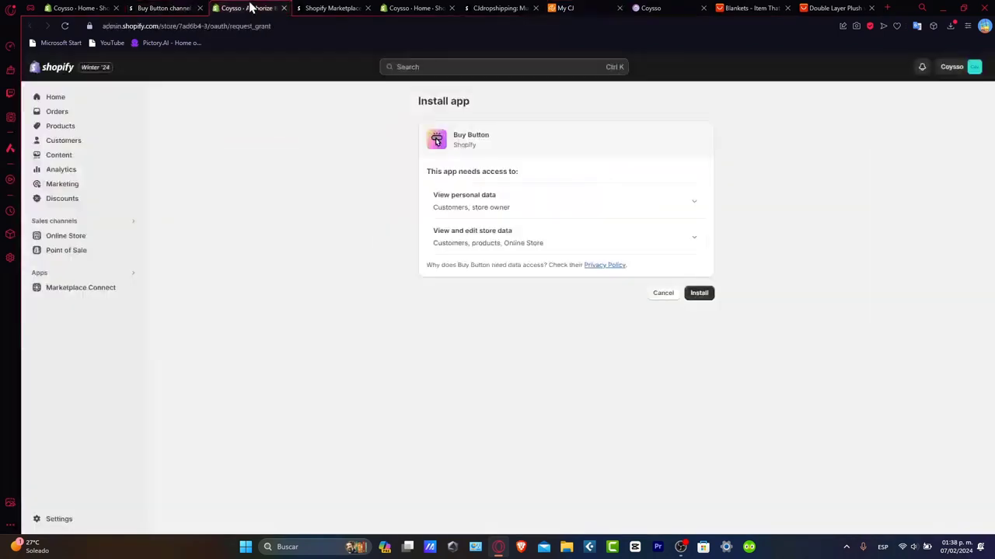
left_click(433, 8)
left_click(565, 8)
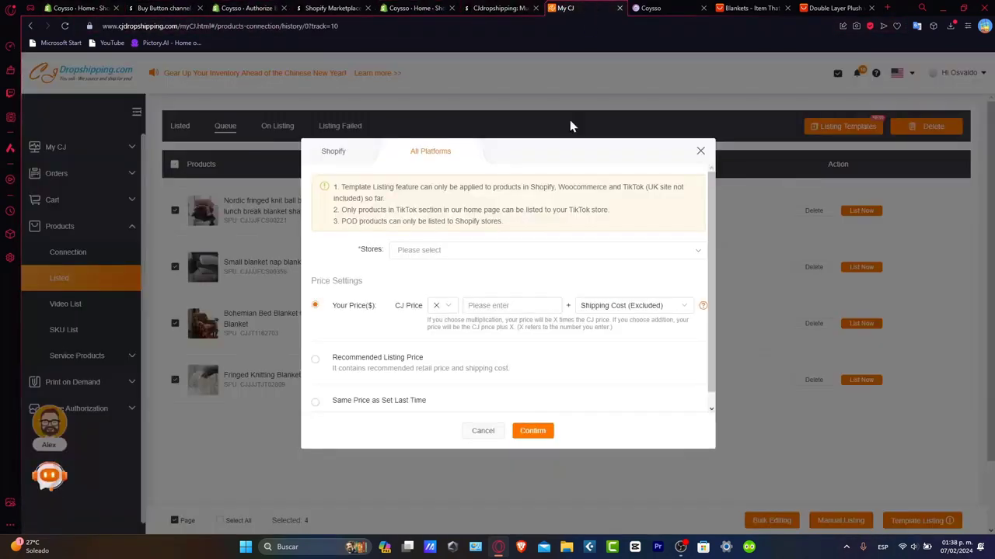
left_click(420, 250)
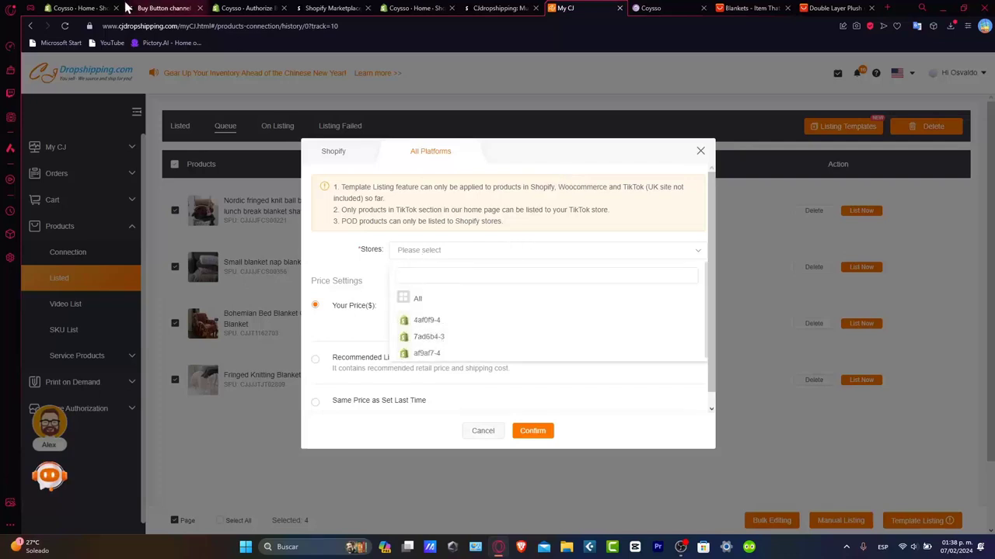
left_click(82, 8)
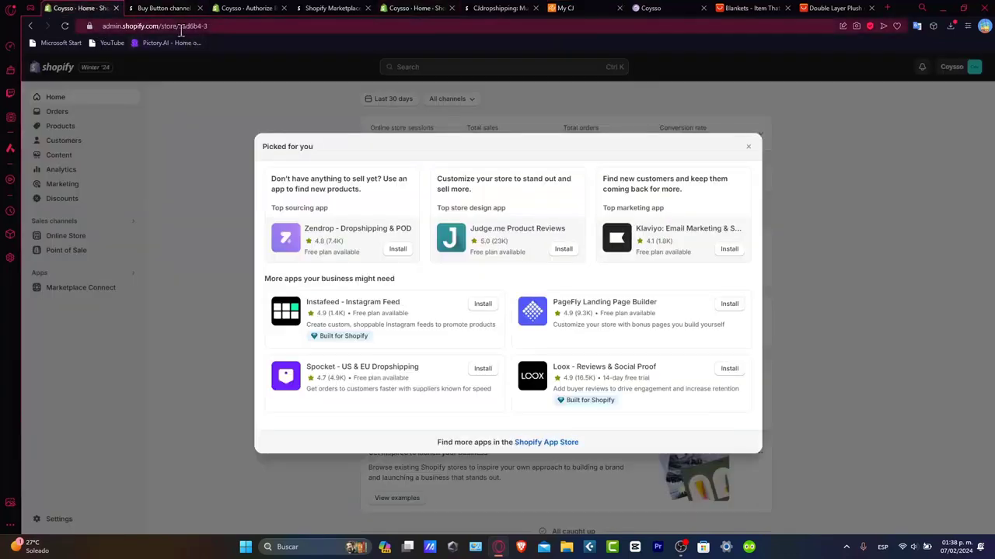
left_click(565, 8)
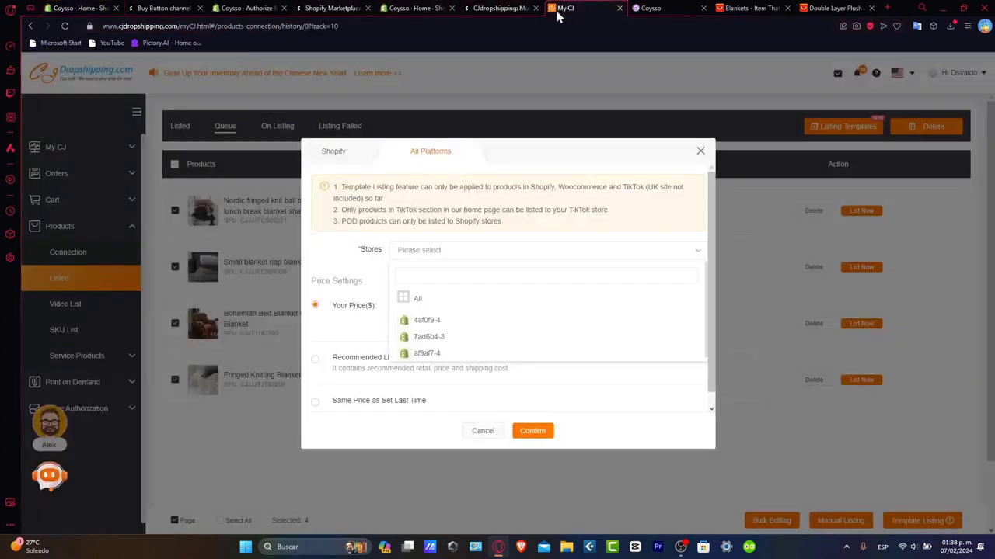
left_click(428, 342)
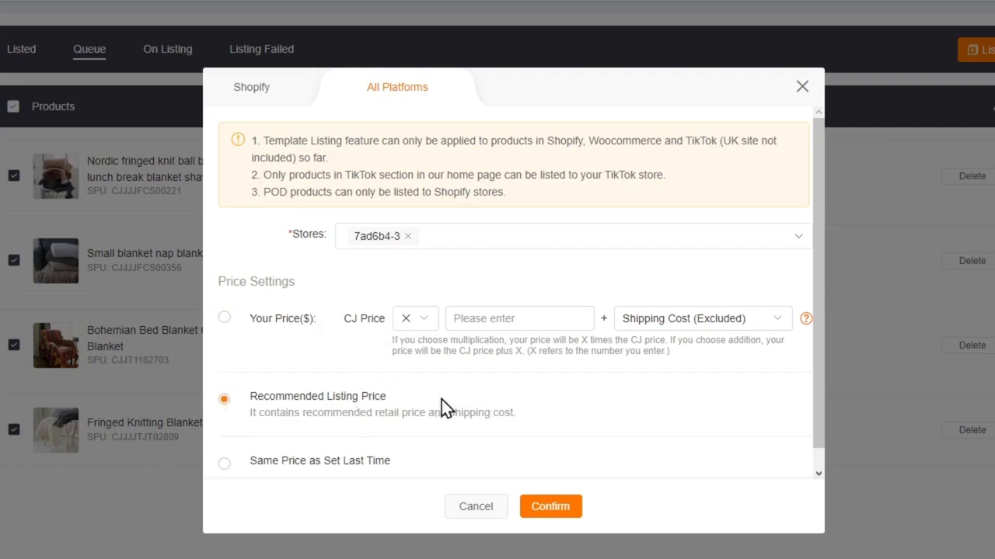
scroll(543, 410, "down", 1)
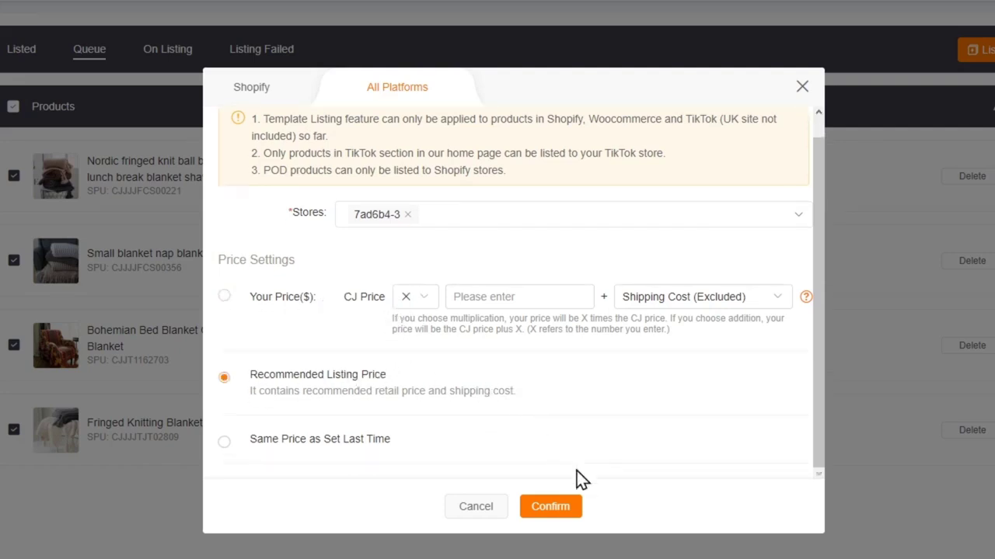
left_click(550, 506)
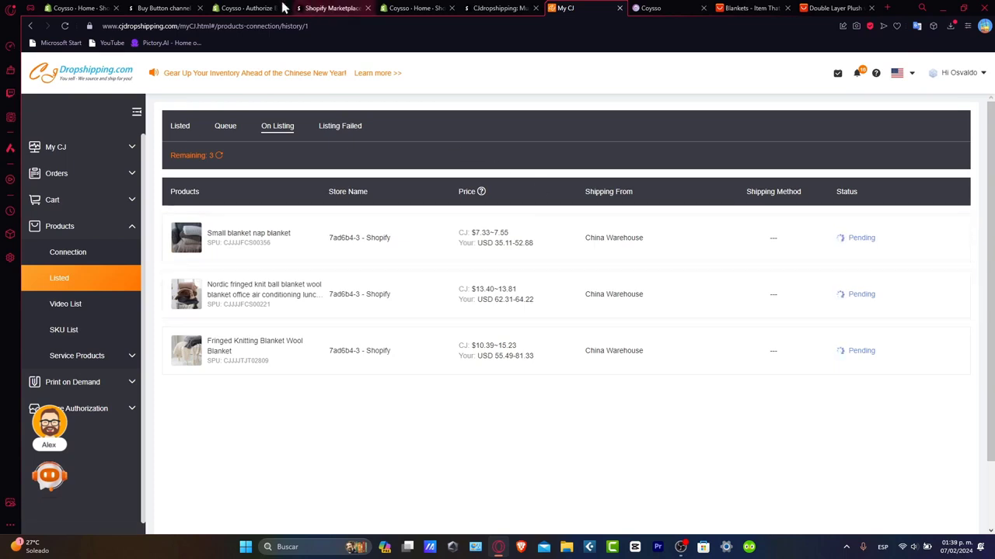
Check the Shopify tab, then open the CJdropshipping Account page from the top-right account menu
left_click(398, 8)
left_click(565, 8)
mouse_move(927, 76)
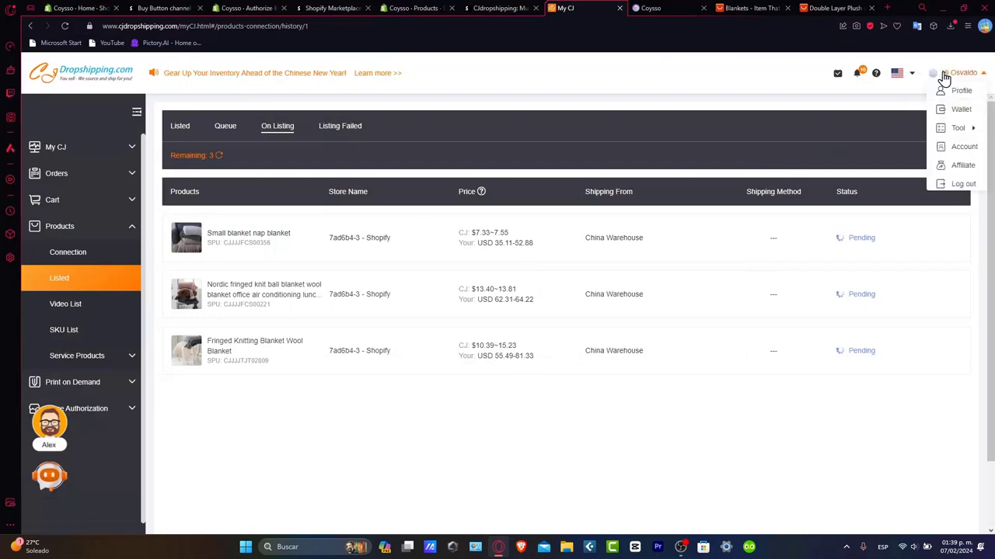
mouse_move(962, 132)
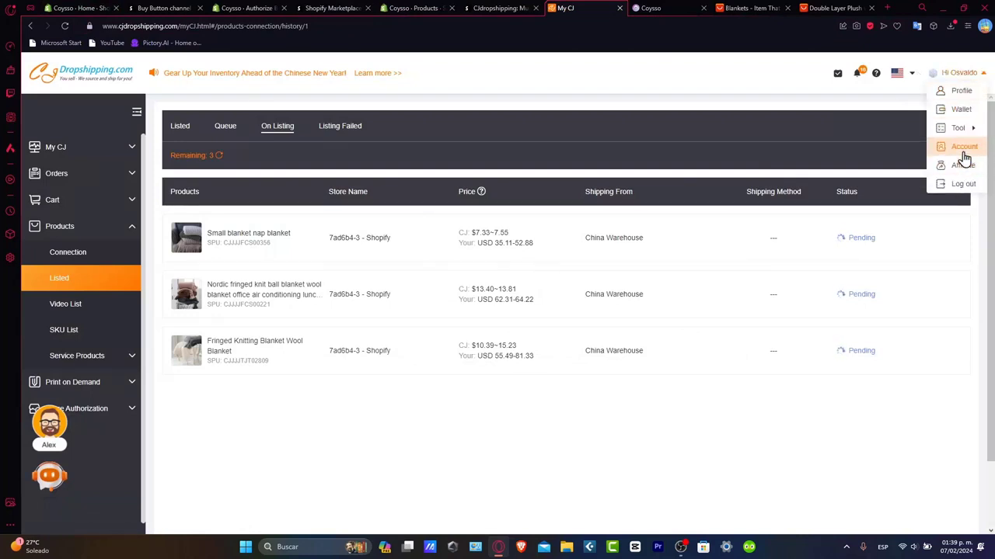
left_click(963, 149)
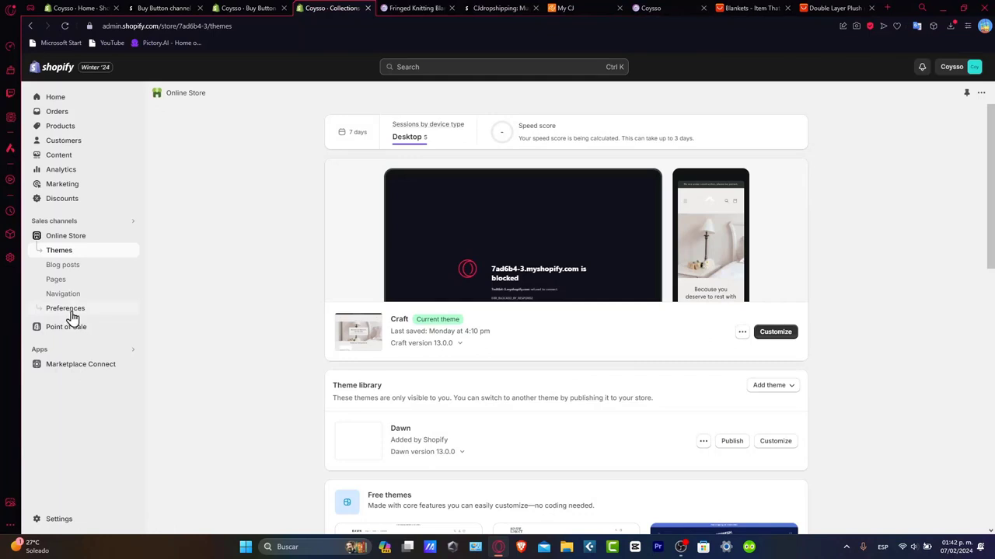
Customize the Craft theme and select the home page's Featured collection showing the three blankets
left_click(781, 333)
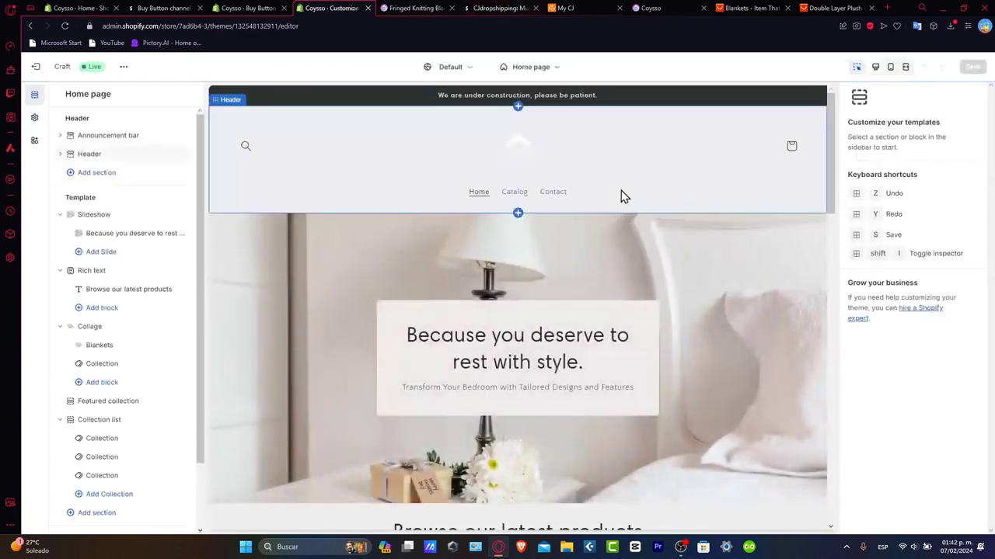
scroll(623, 195, "down", 5)
scroll(434, 229, "down", 2)
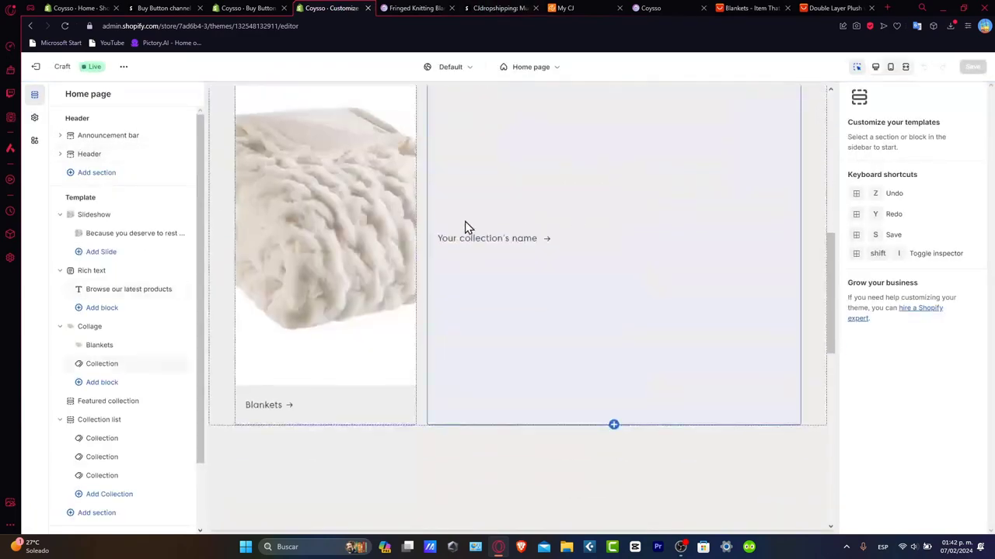
scroll(397, 234, "down", 2)
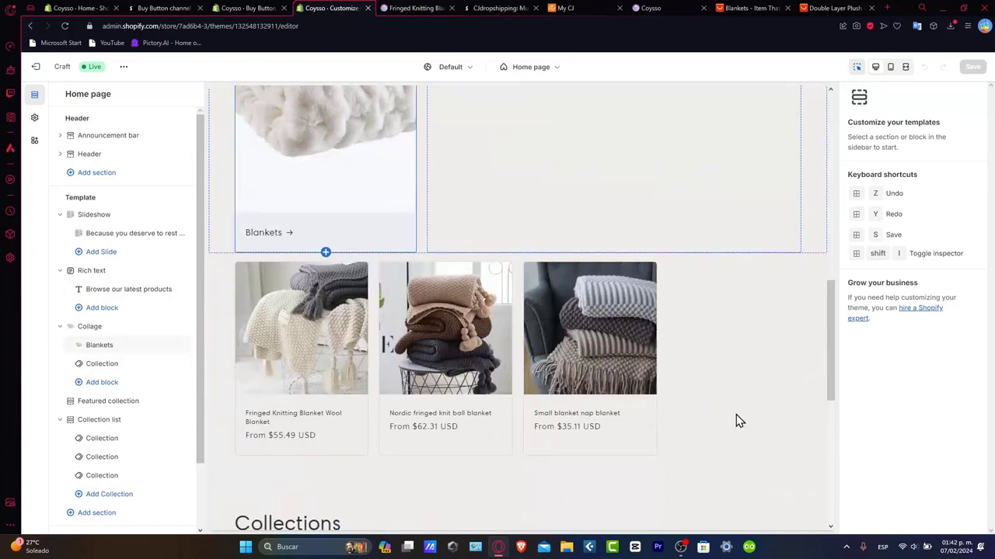
left_click(330, 429)
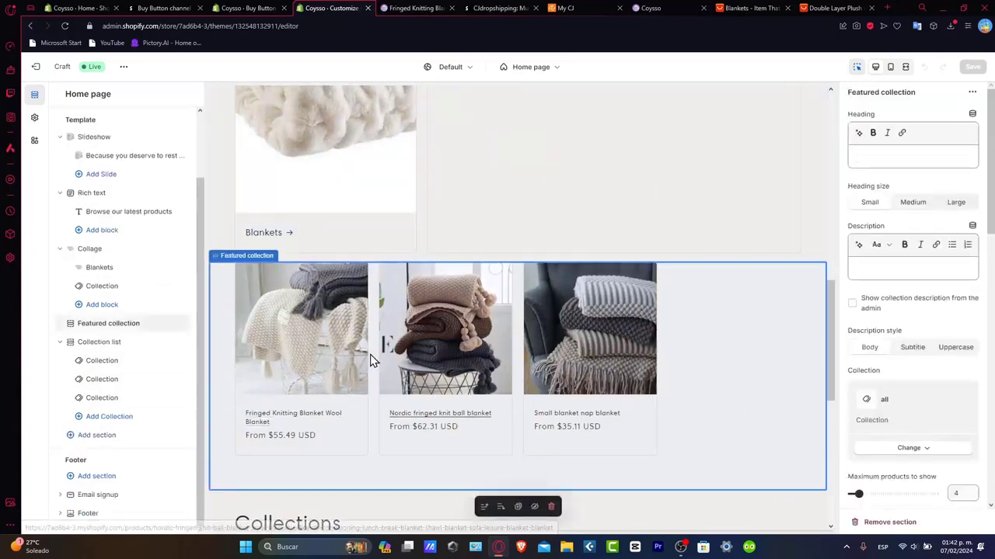
Preview the Fringed Knitting Blanket on the Default product template and scroll through it
left_click(352, 366)
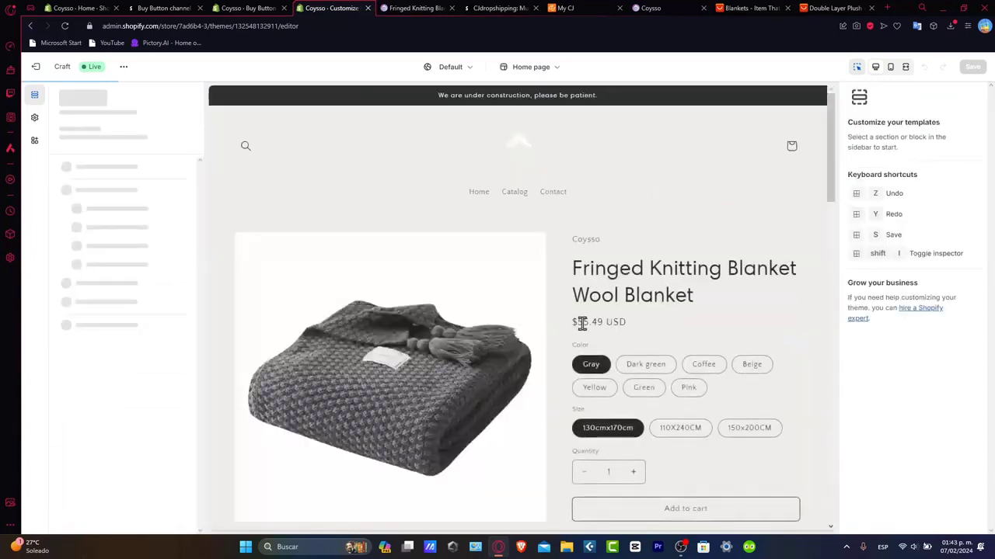
scroll(520, 332, "down", 2)
scroll(521, 331, "down", 2)
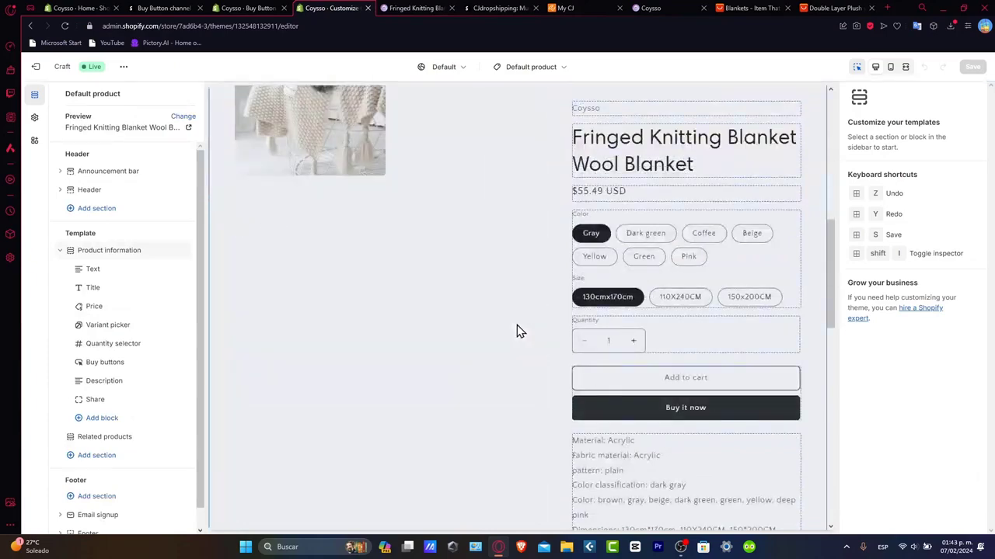
scroll(516, 324, "down", 6)
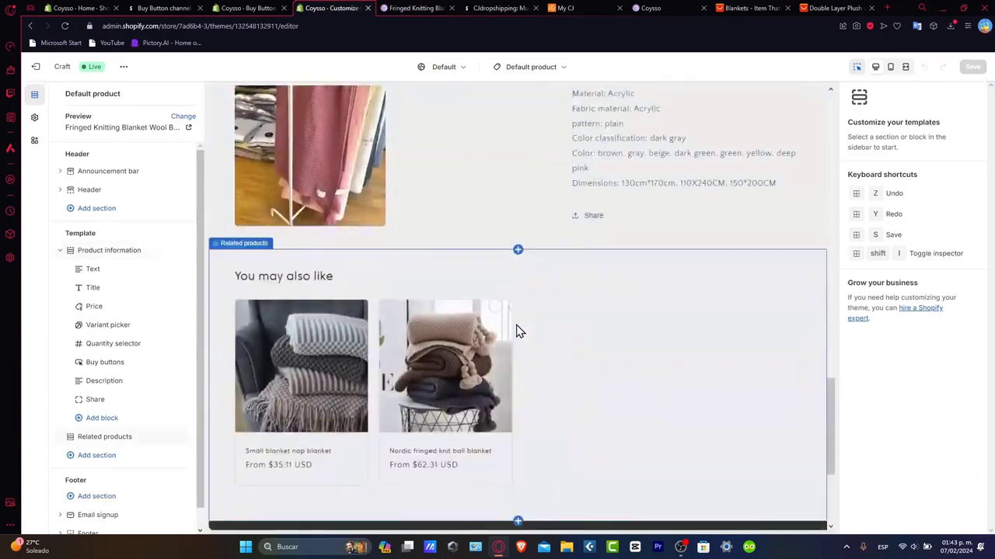
scroll(519, 330, "up", 10)
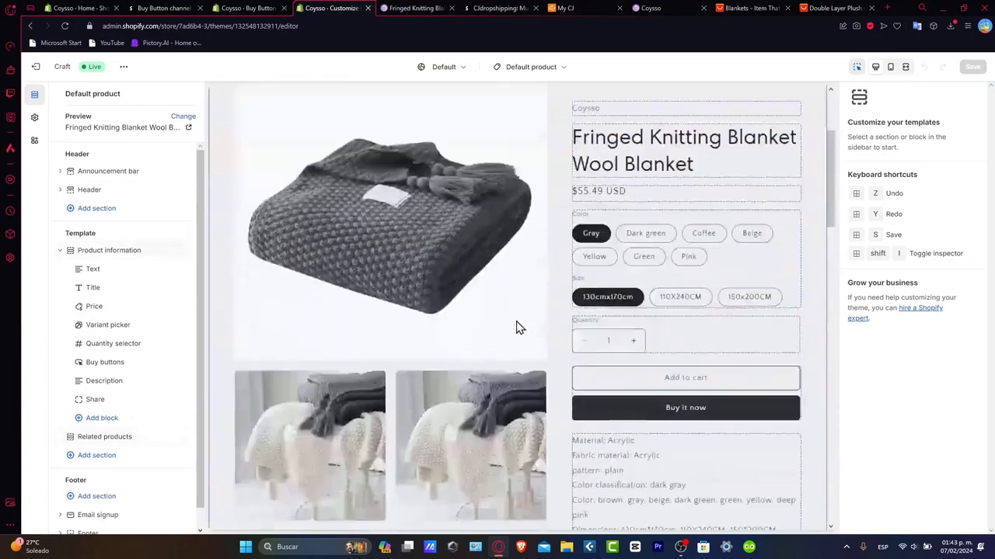
scroll(518, 326, "up", 3)
scroll(517, 326, "down", 3)
Select the Product information section and review its settings down to the Nordic fringed knit ball blanket
left_click(548, 300)
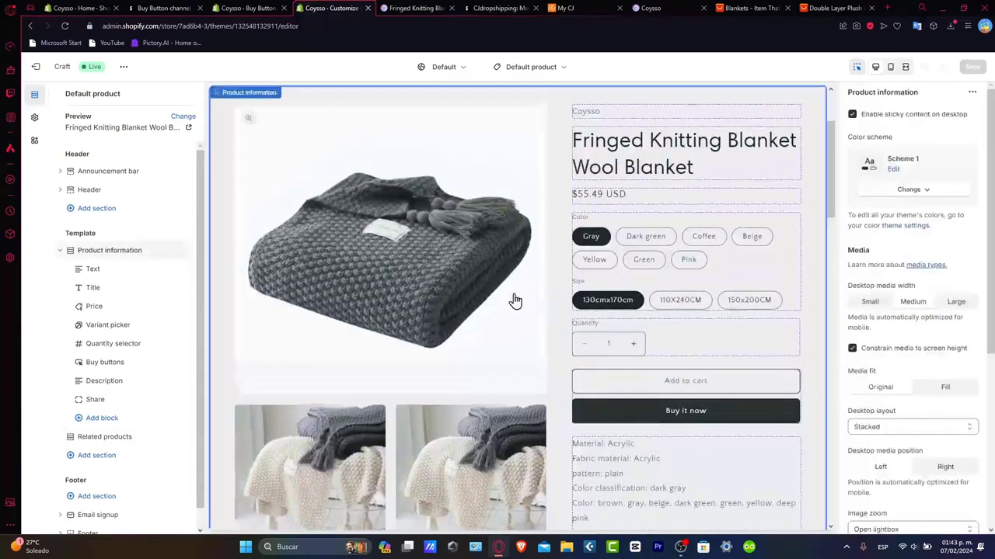
scroll(945, 289, "down", 2)
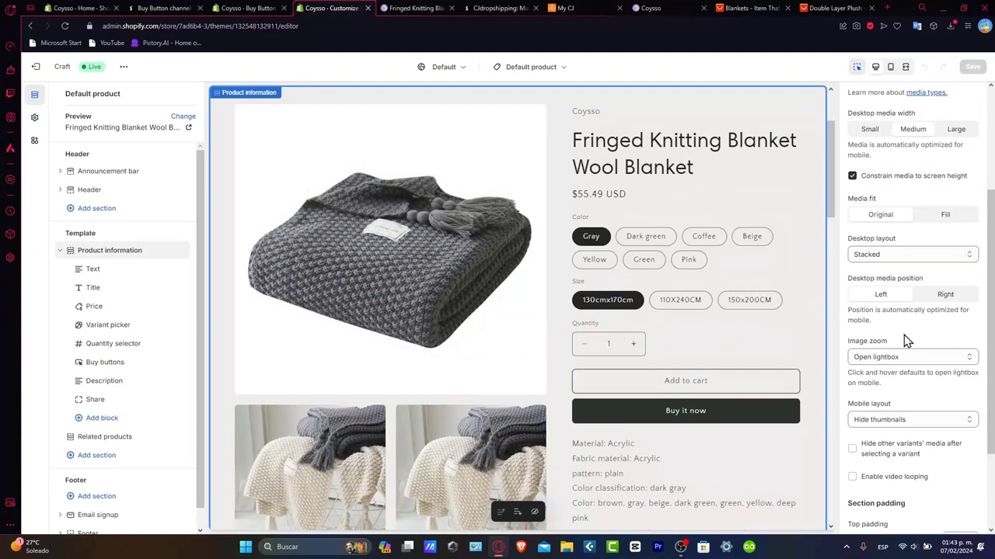
scroll(905, 341, "down", 2)
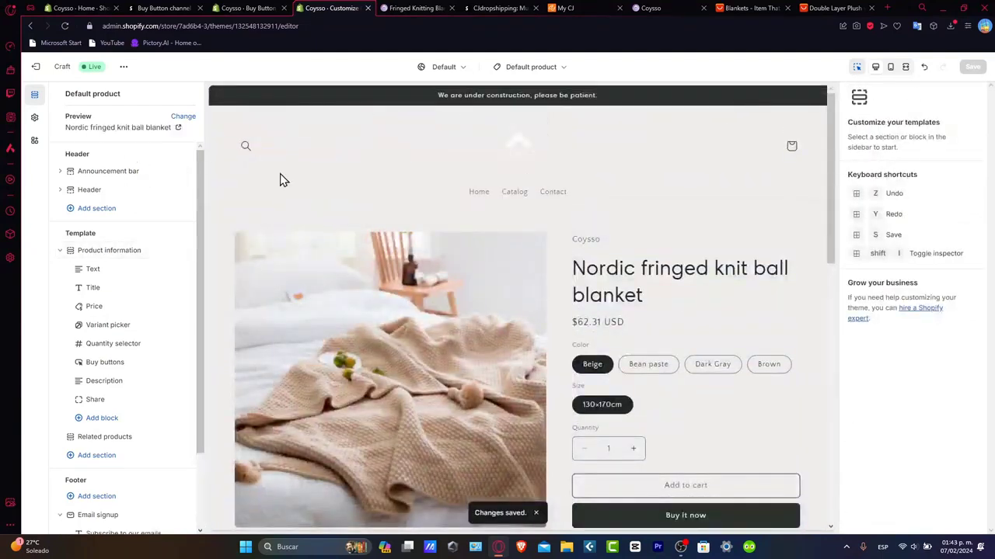
scroll(423, 377, "down", 4)
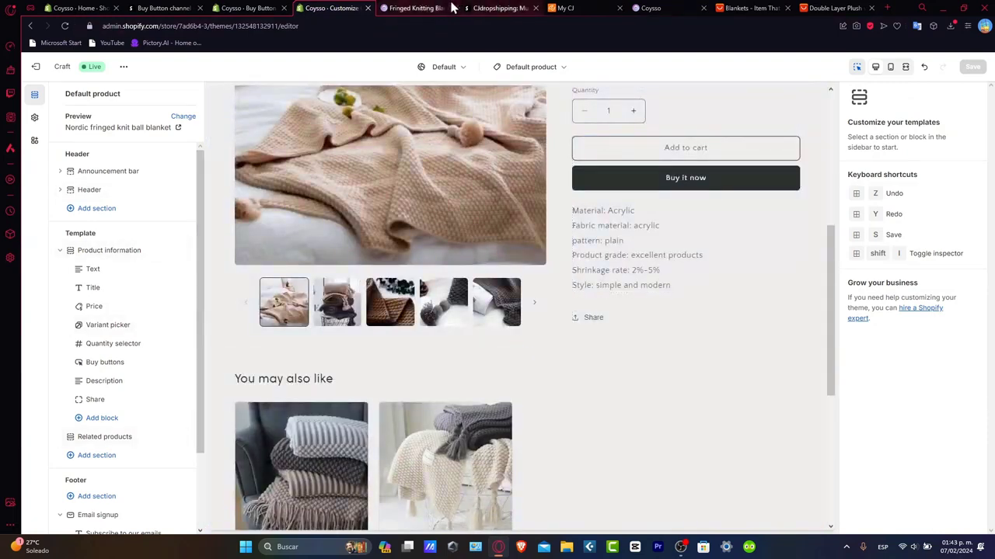
Reload the live Fringed Knitting Blanket page and pick the 110X240CM size, priced $81.33 USD
left_click(435, 8)
scroll(428, 174, "down", 2)
left_click(66, 26)
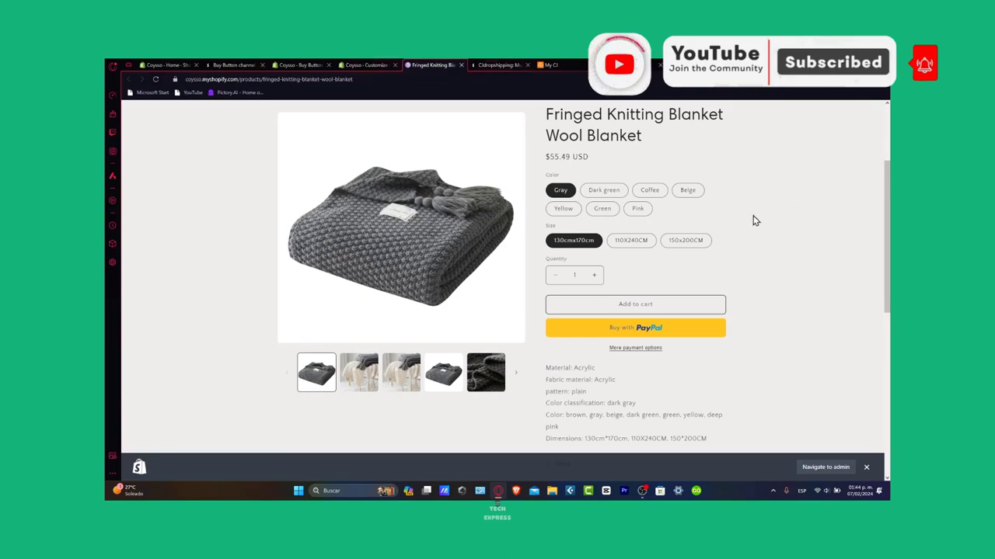
left_click(652, 244)
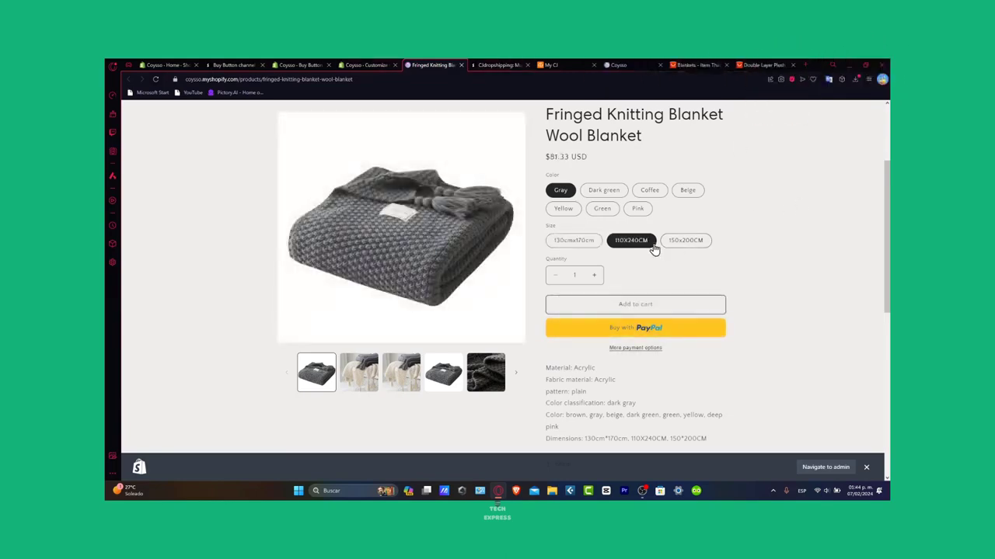